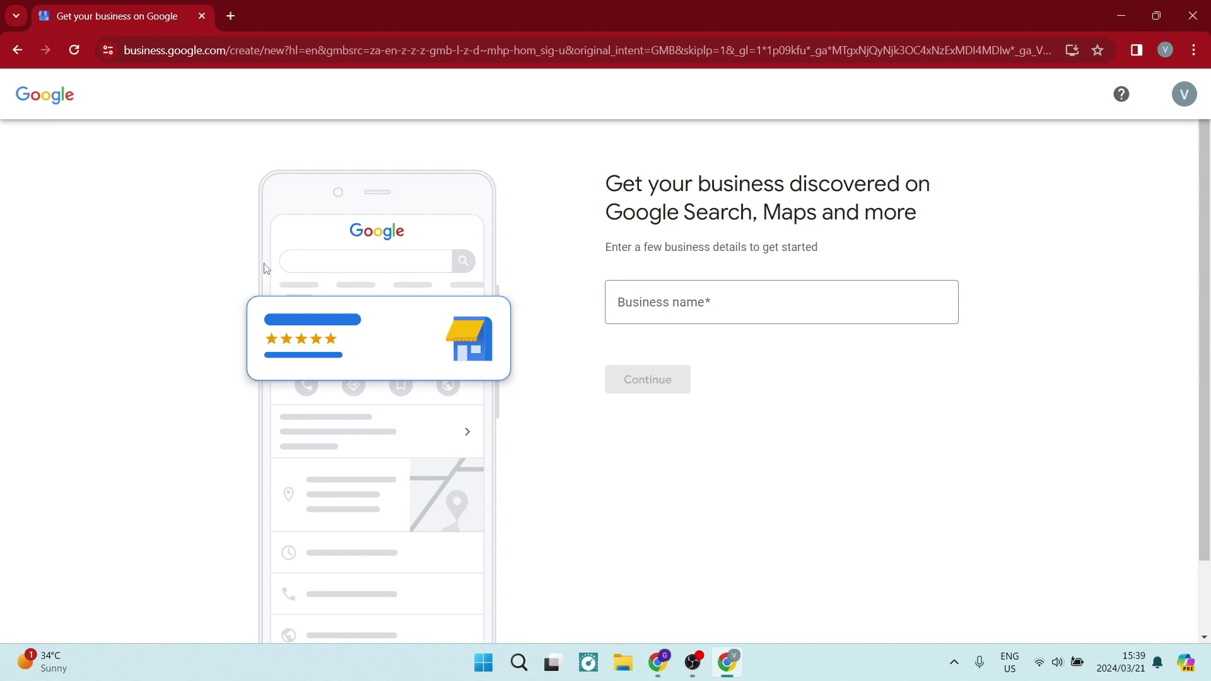
Step: Enter 'Services Rendered' as the business name and create it as a new business
click(745, 303)
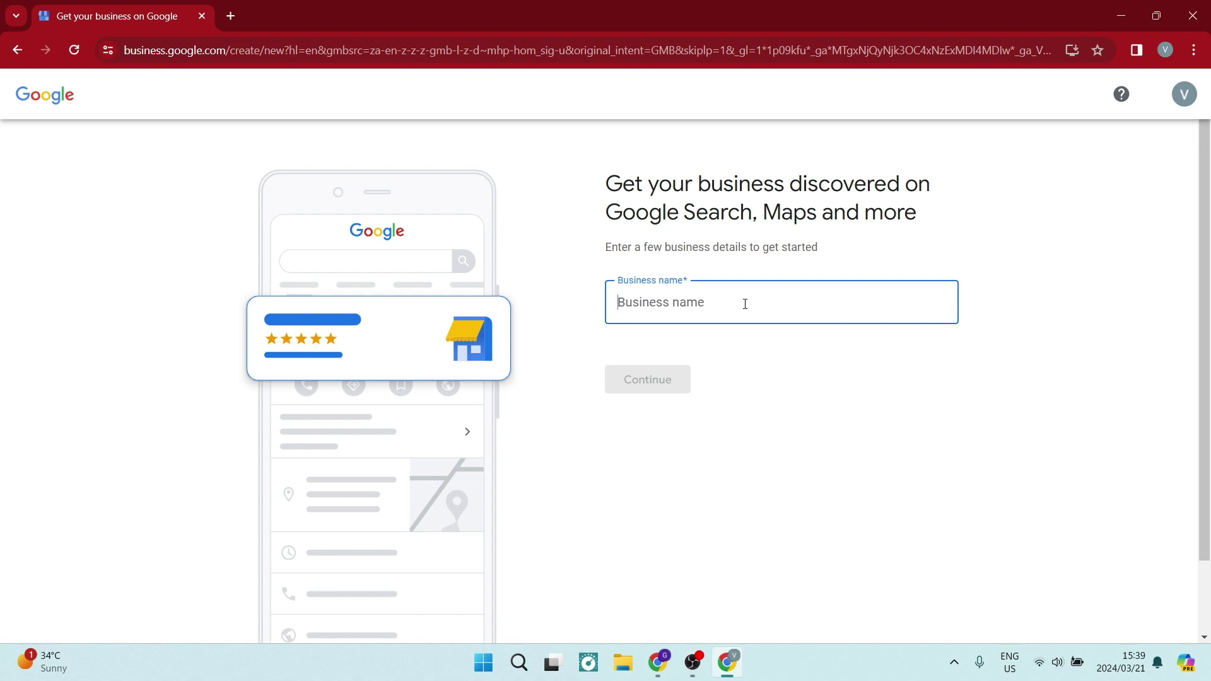
text(Service)
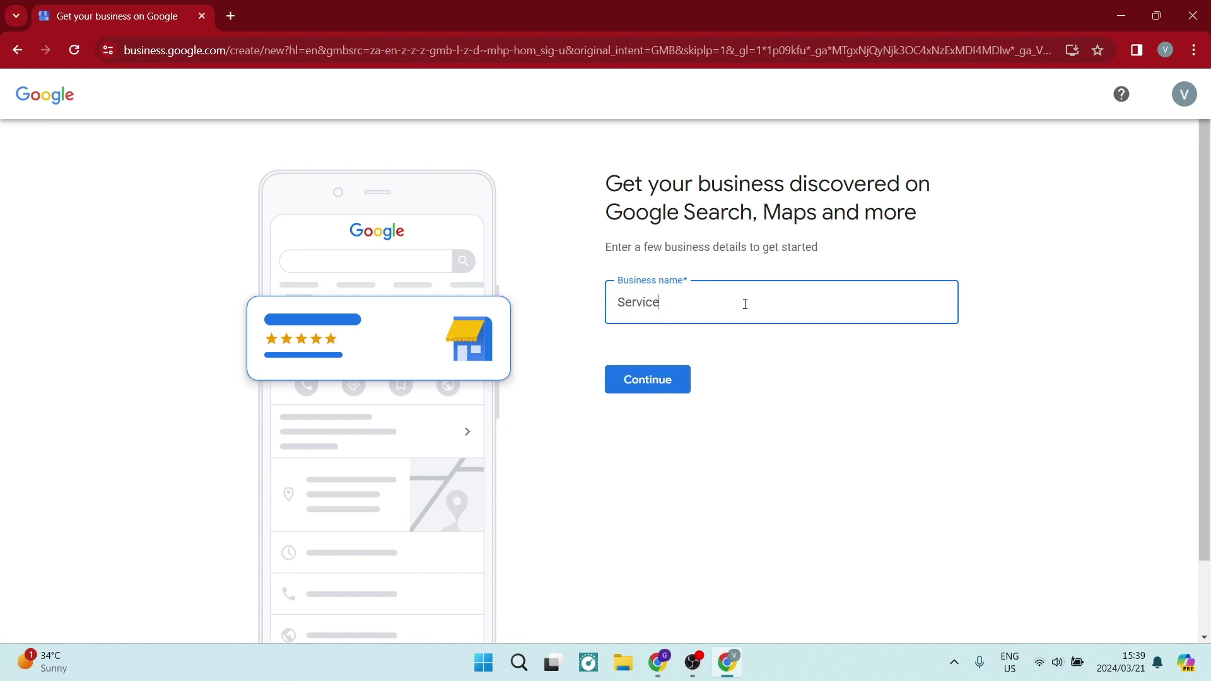
text(s Re)
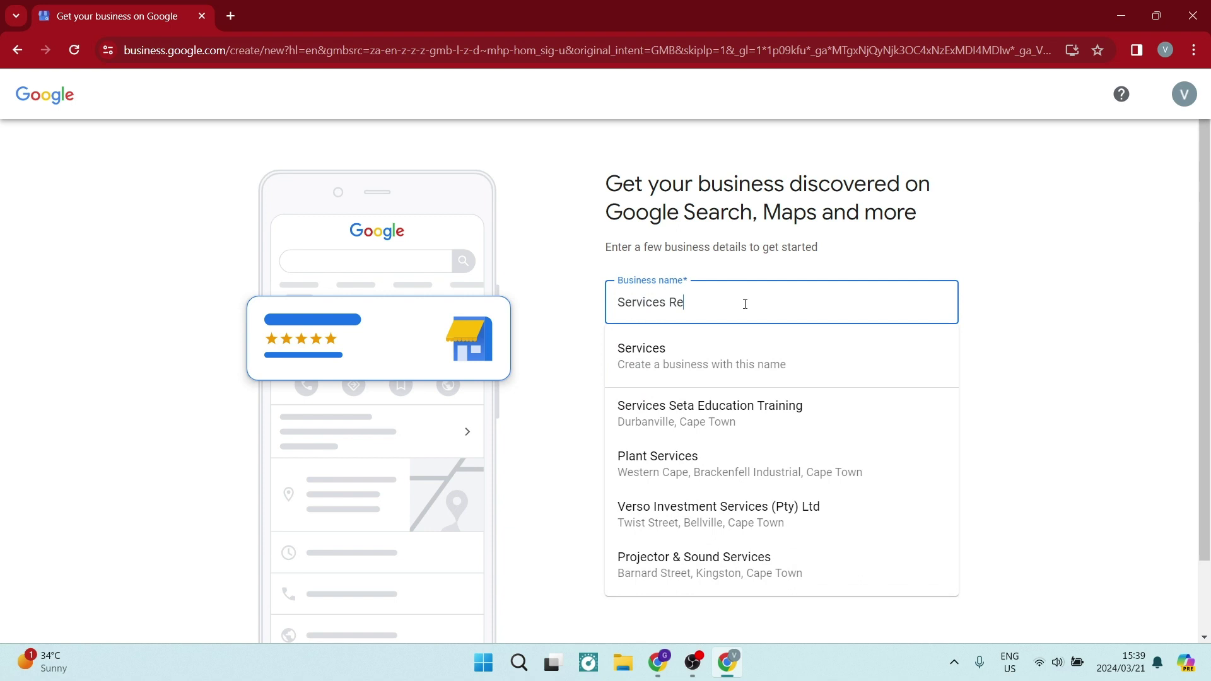
text(ndered)
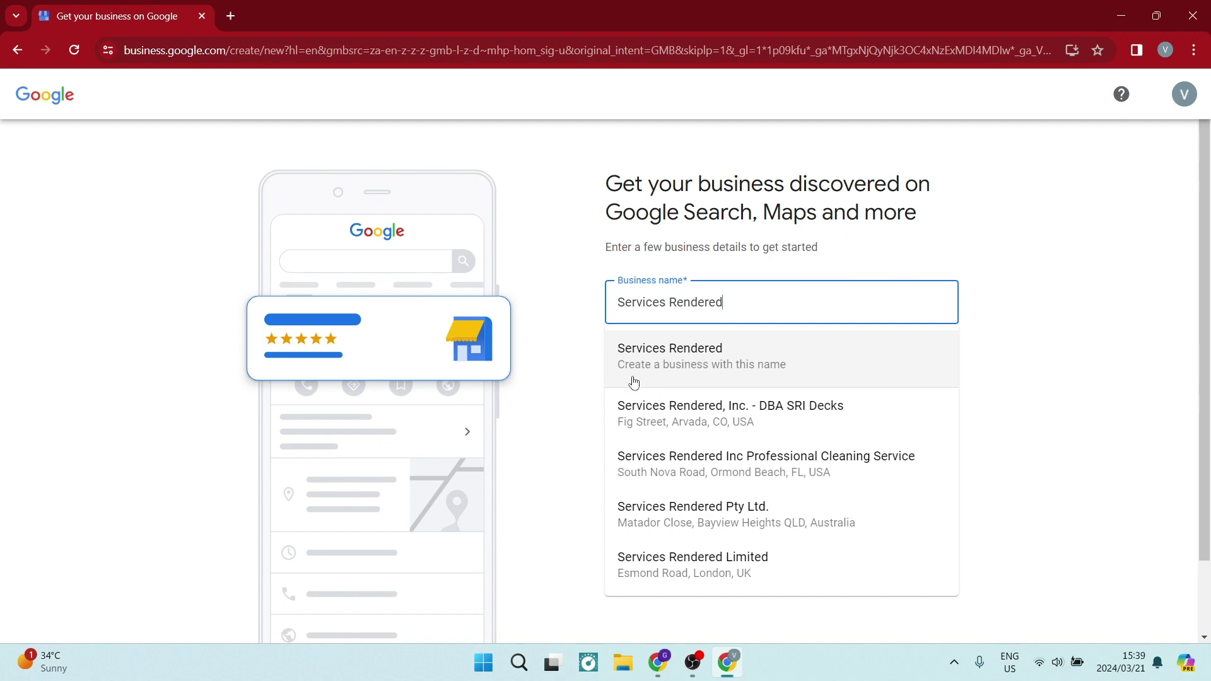
click(832, 365)
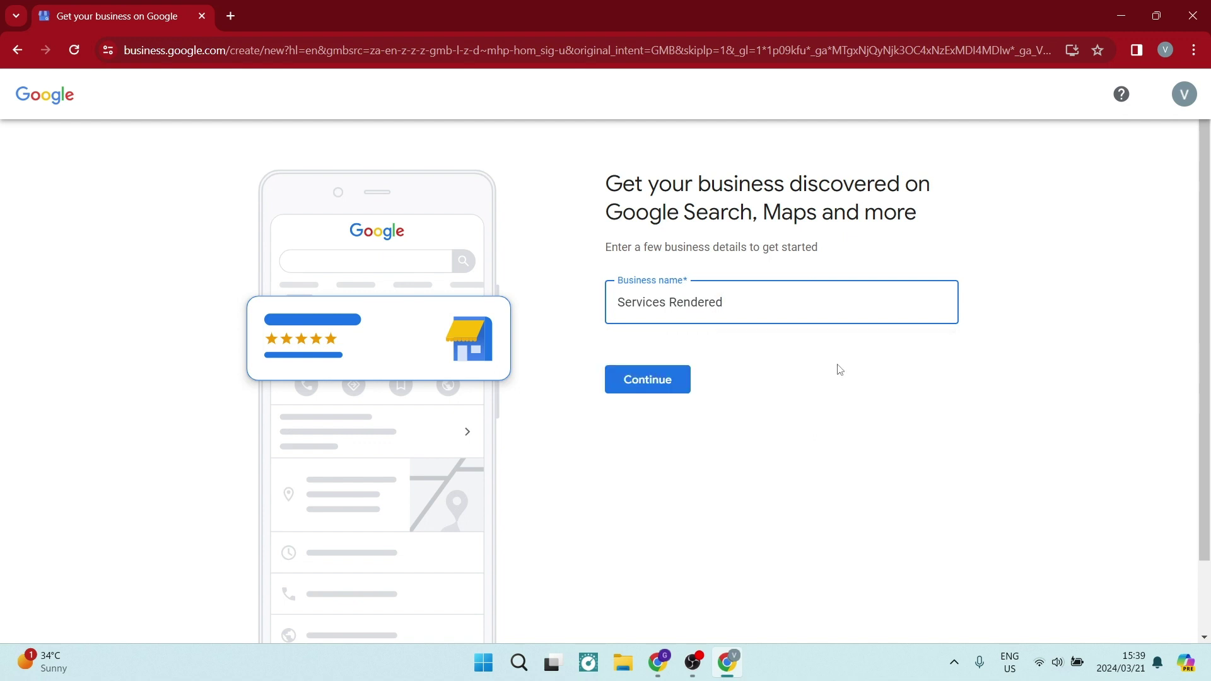
Step: Continue to the business type page and tick Service business only
click(674, 381)
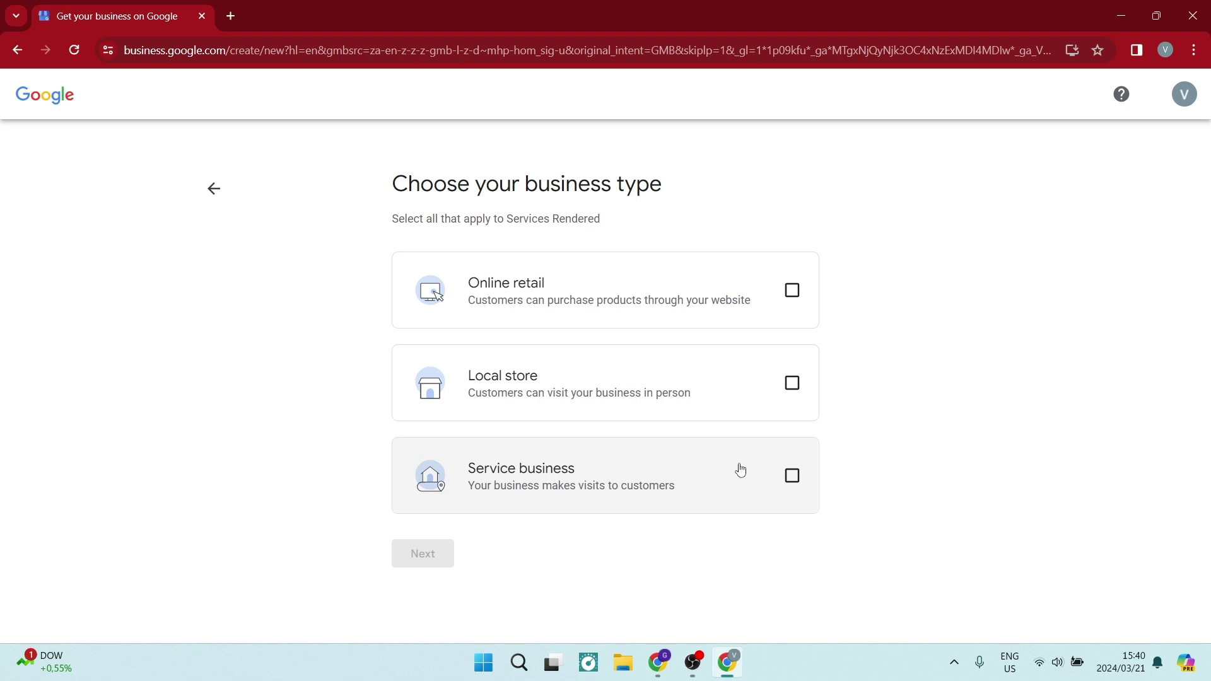
click(794, 483)
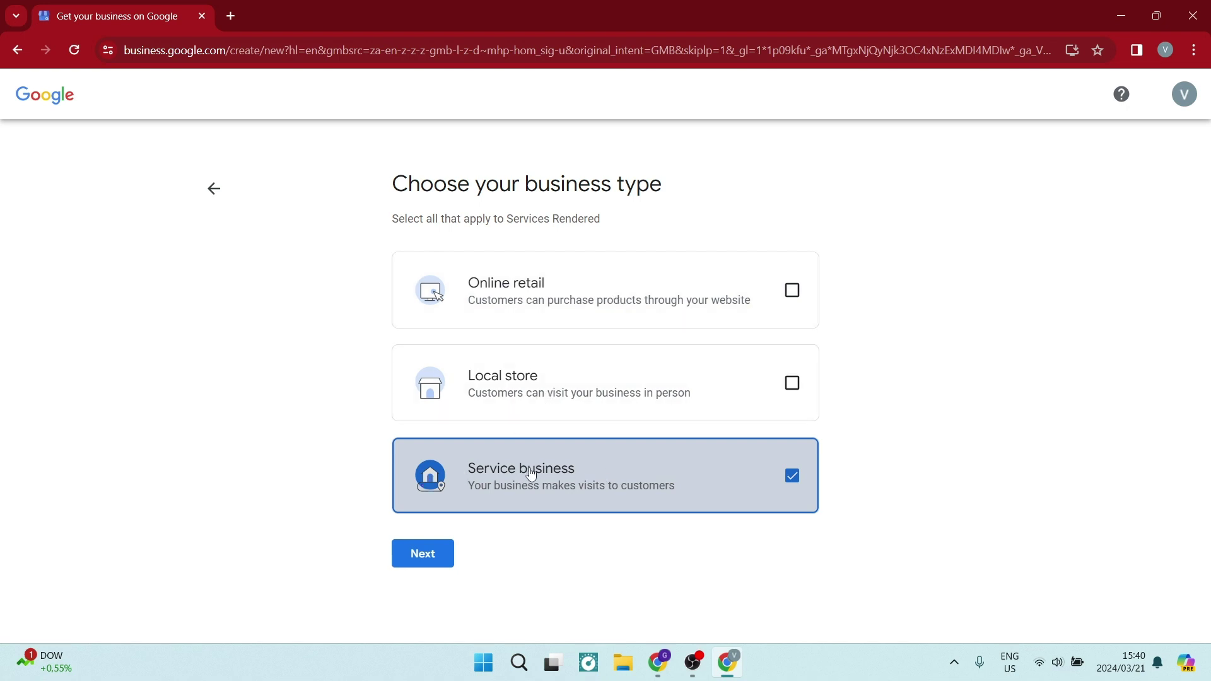
Step: Pick Stylist from the Business category suggestions and advance to the service-areas step
click(438, 546)
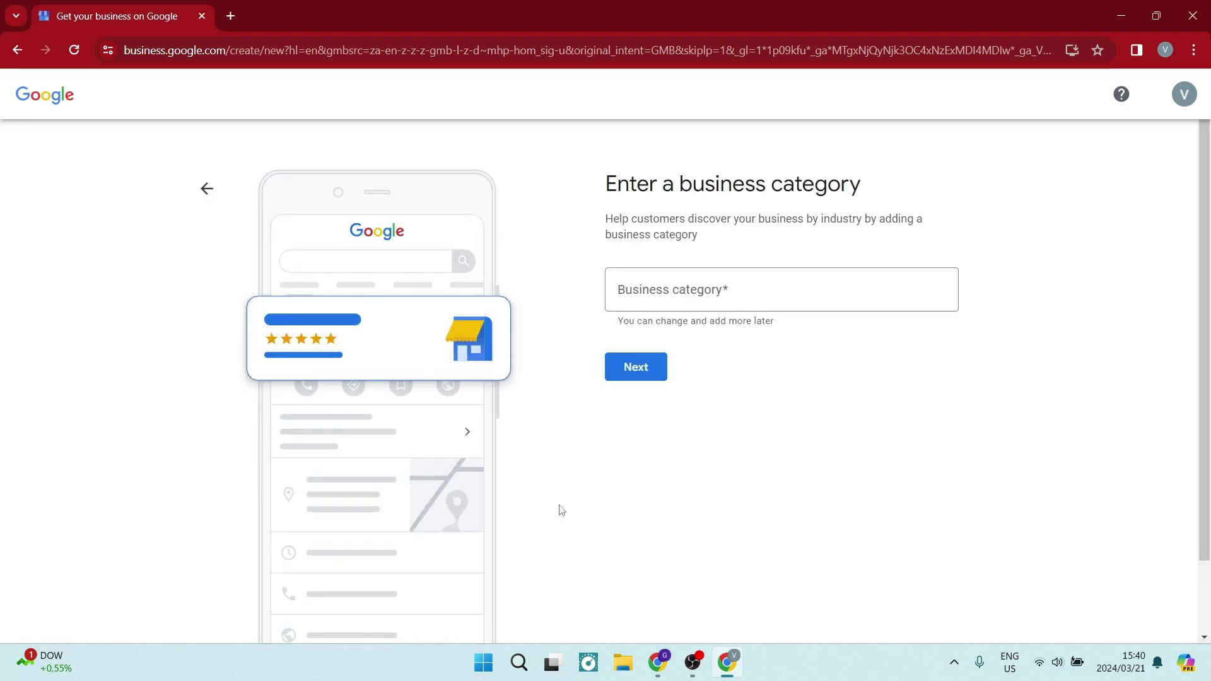
click(770, 285)
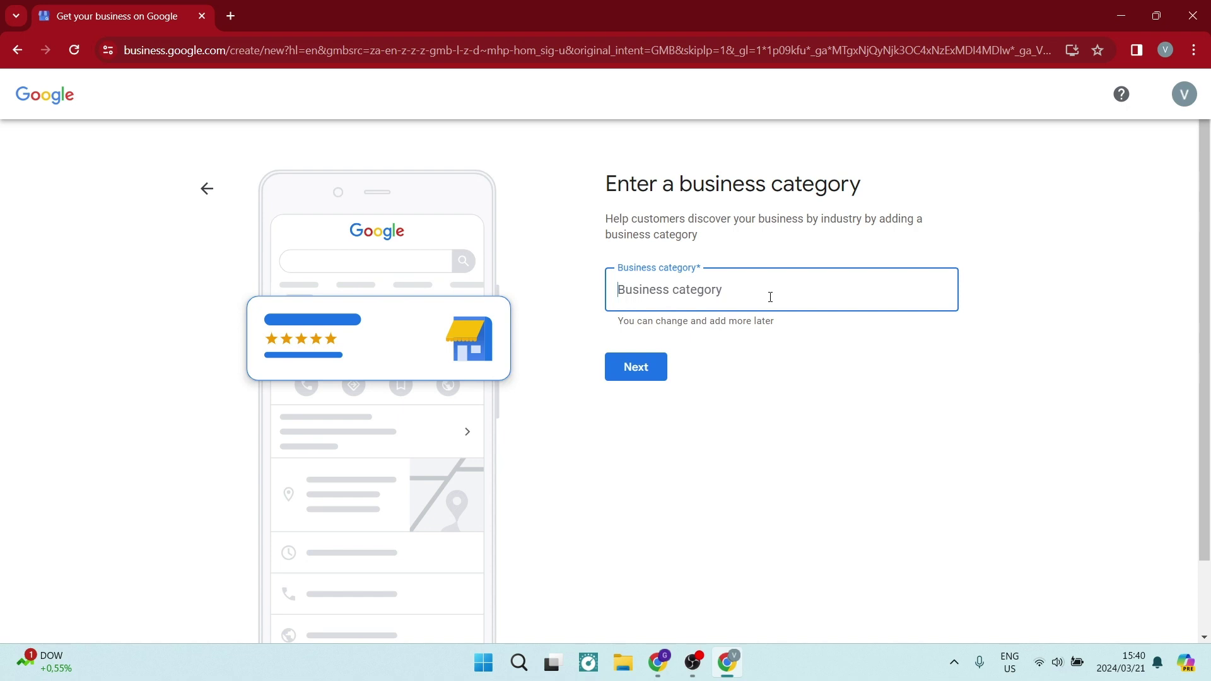
text(S)
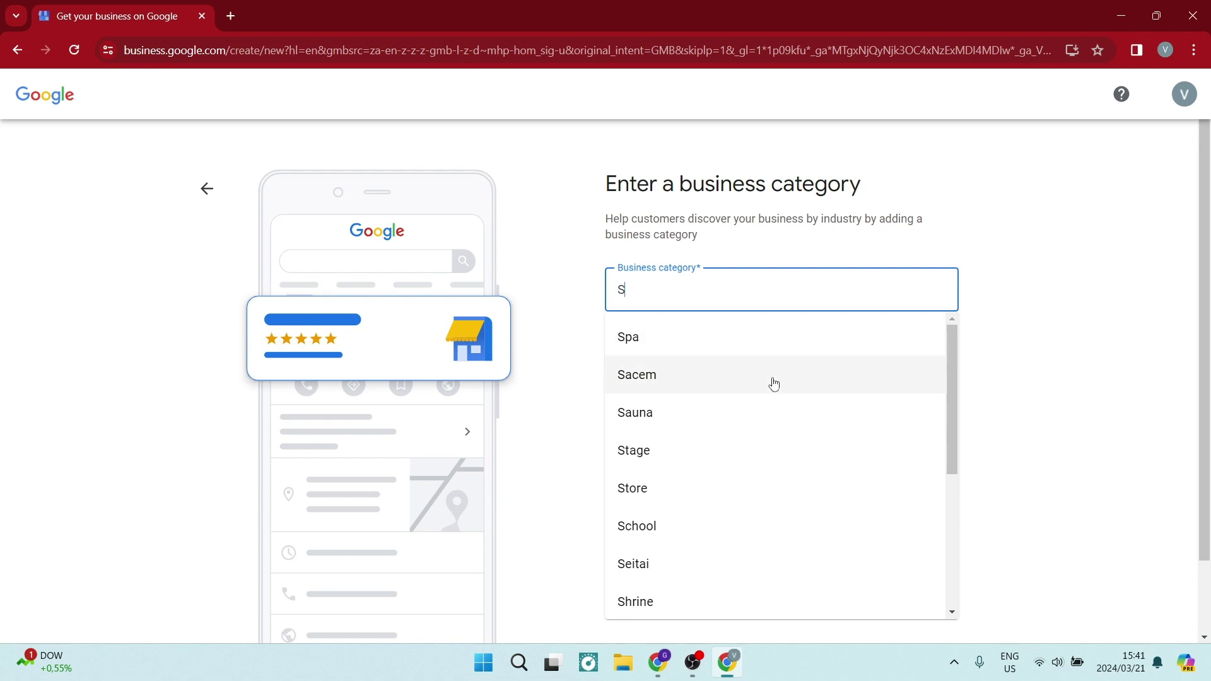
scroll(773, 388, down, 4)
scroll(777, 402, down, 1)
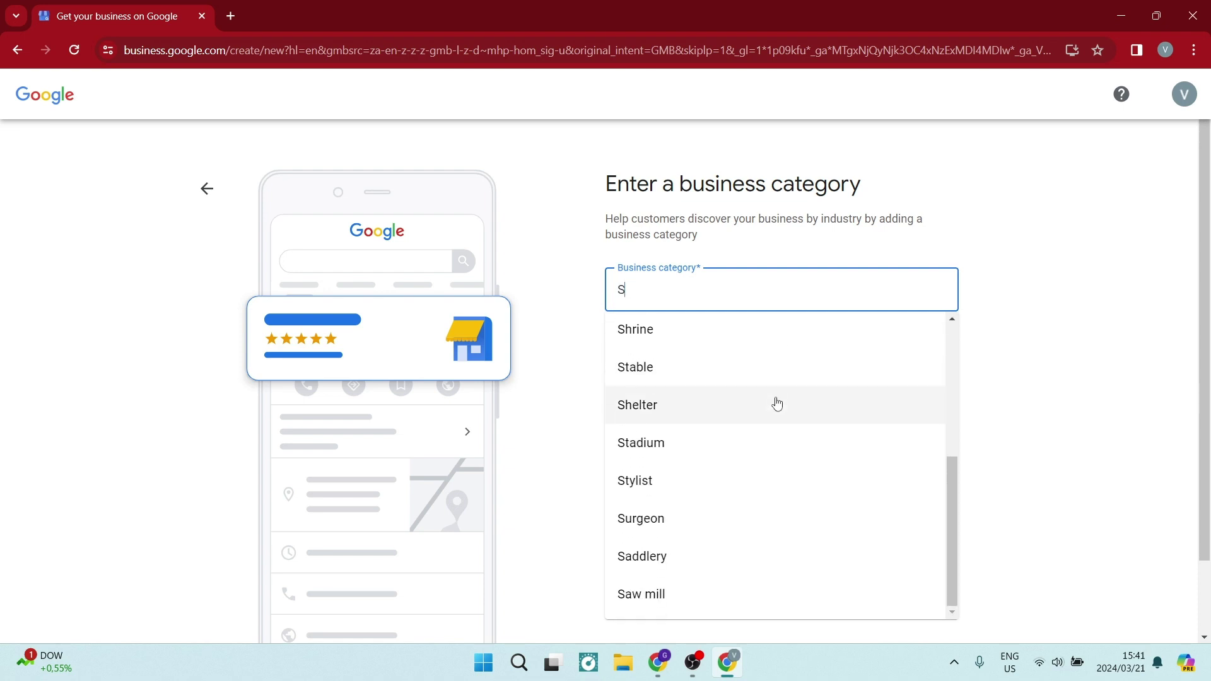
click(711, 490)
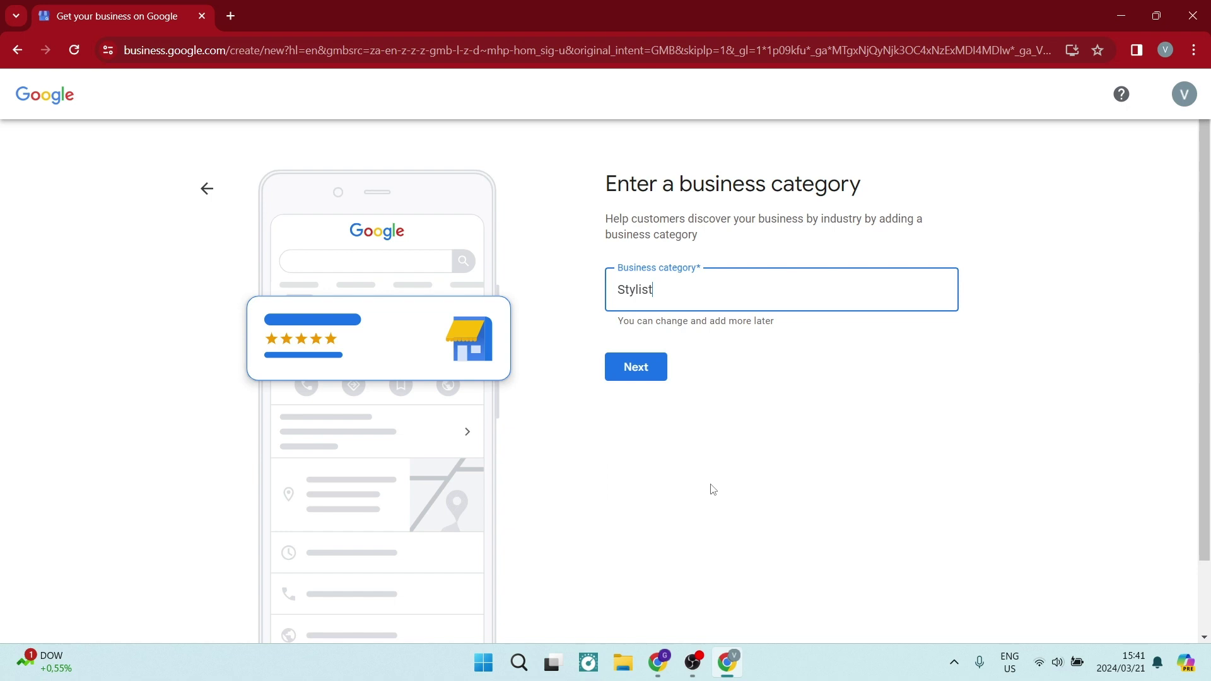
click(628, 377)
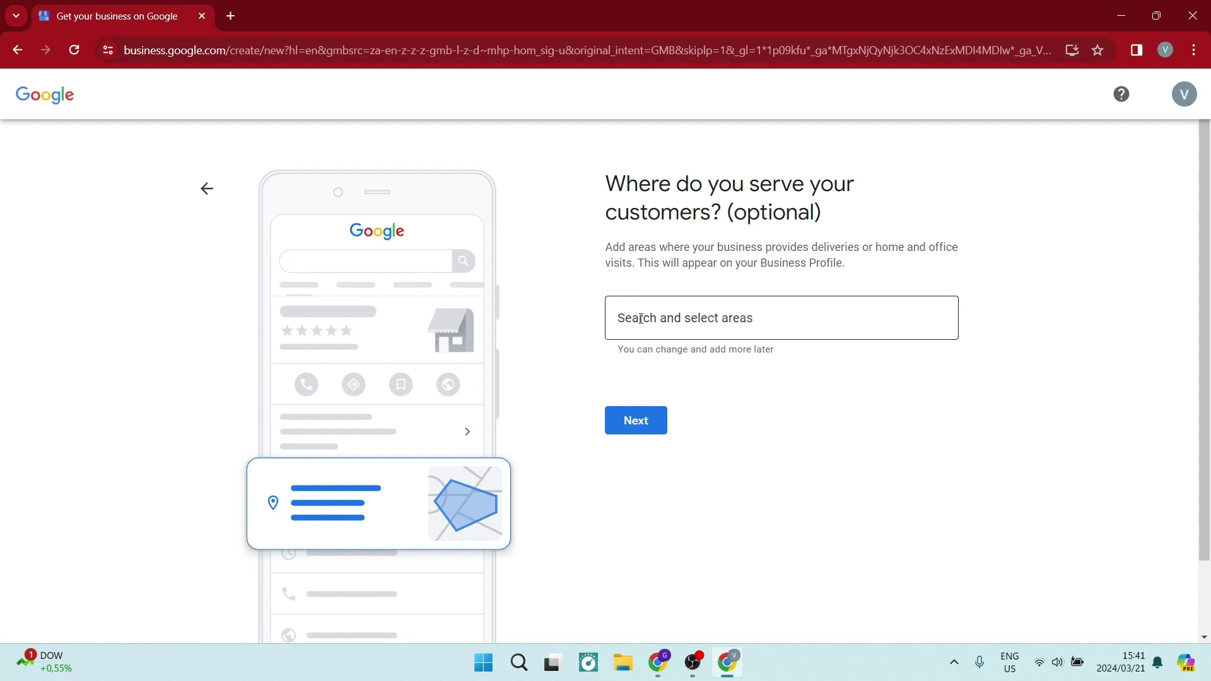
Step: Add New York, NY, USA as the service area and continue to contact details
click(640, 319)
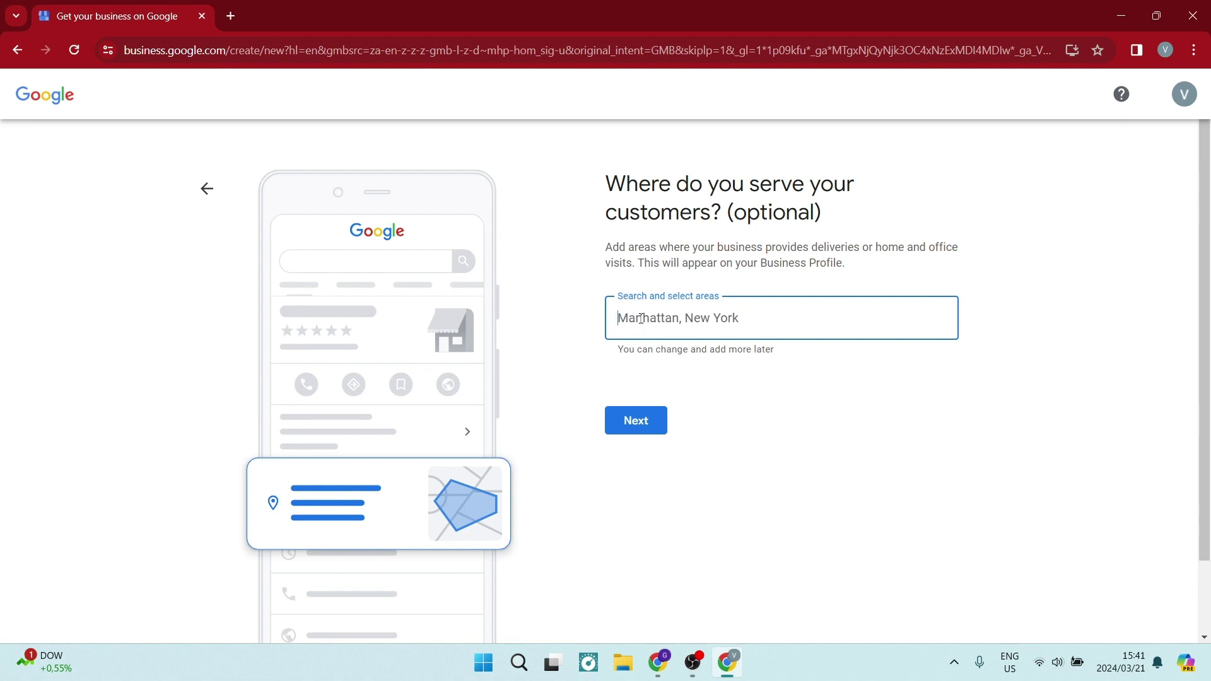
text(newy)
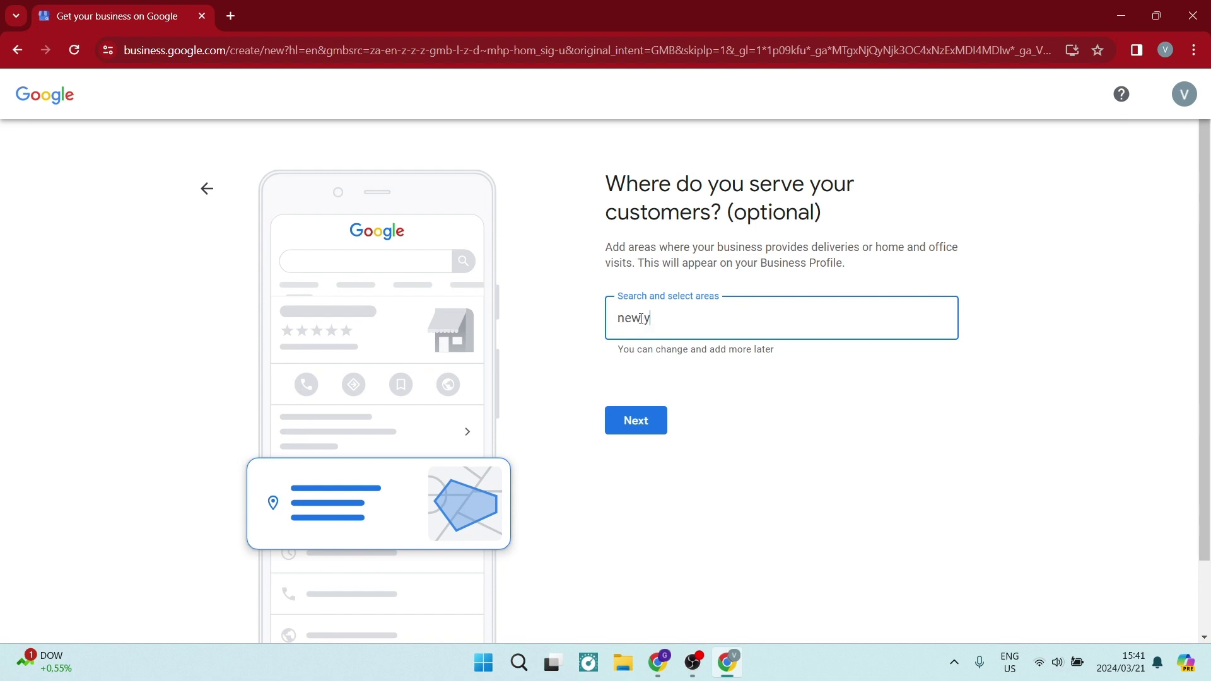
text(ork)
click(641, 319)
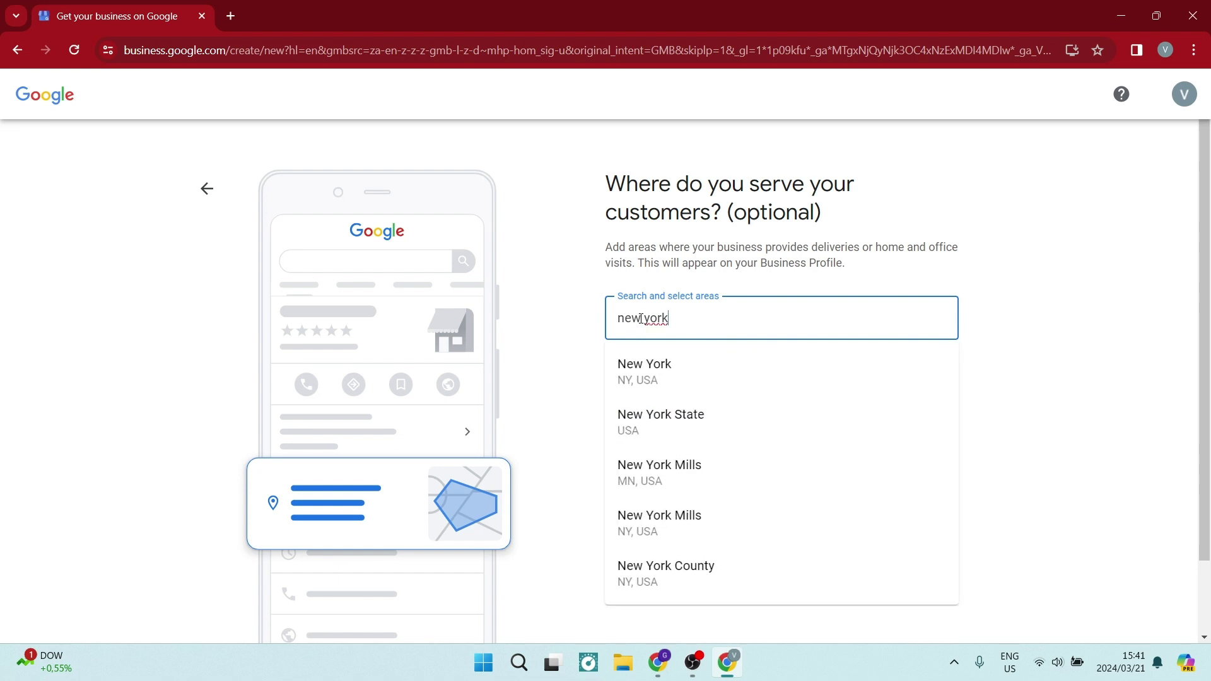
click(676, 379)
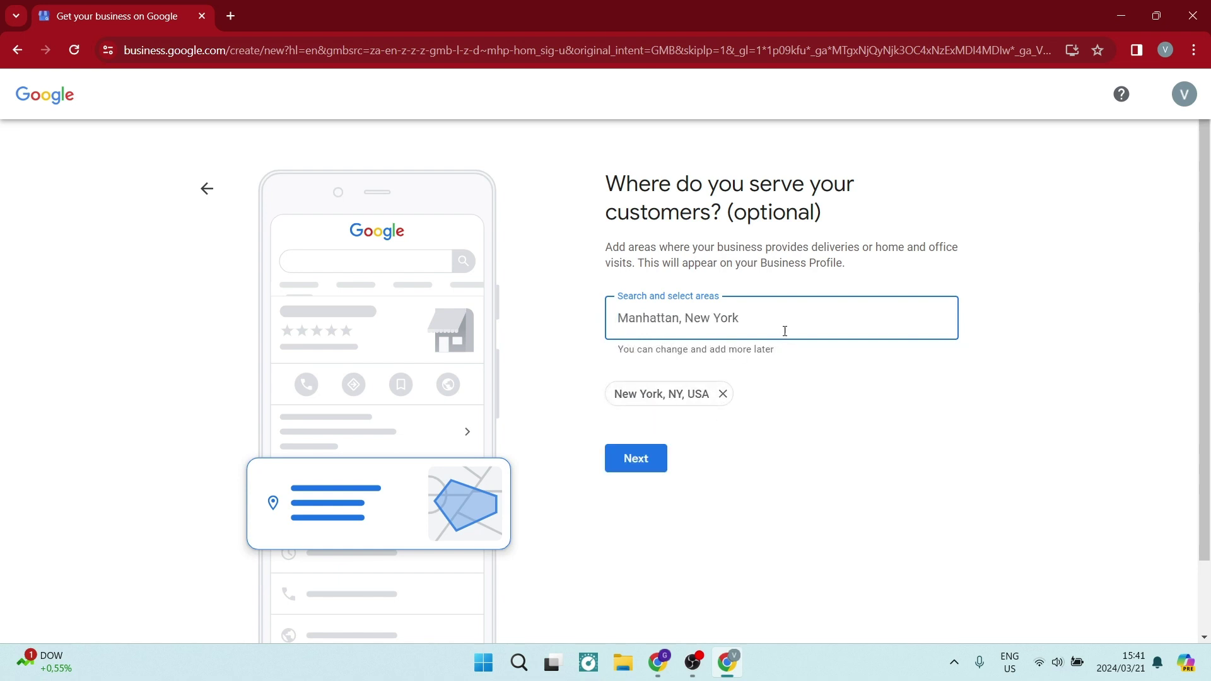
drag(613, 350, 775, 349)
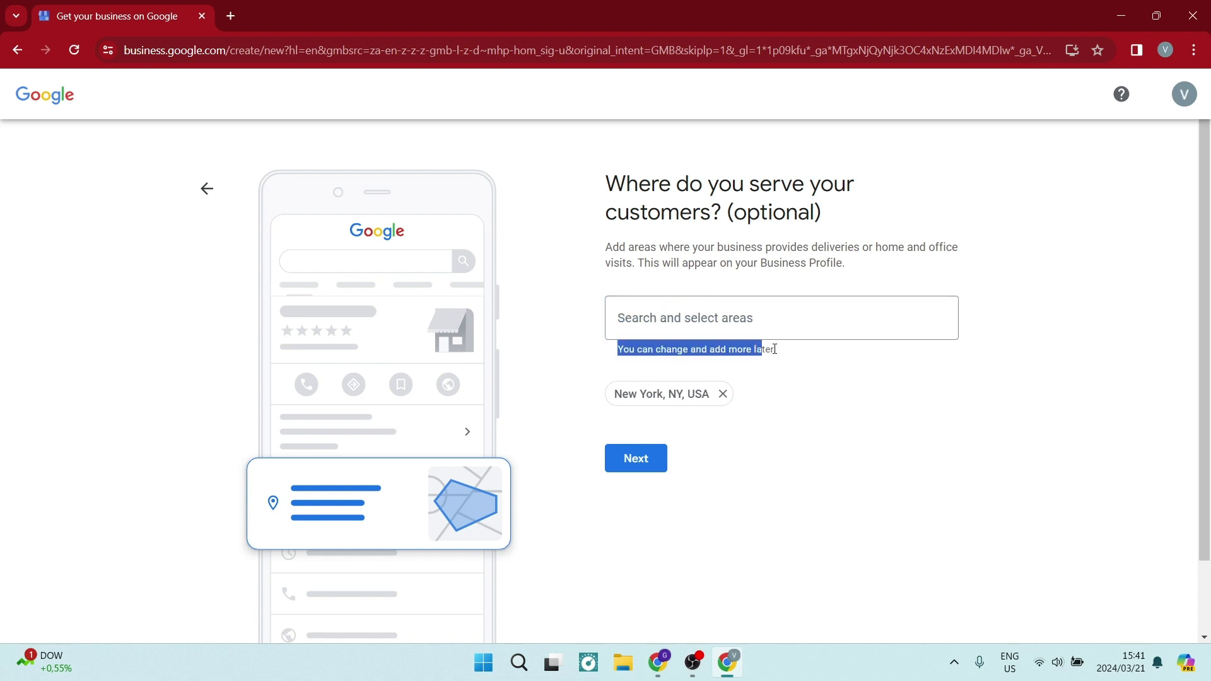
click(814, 358)
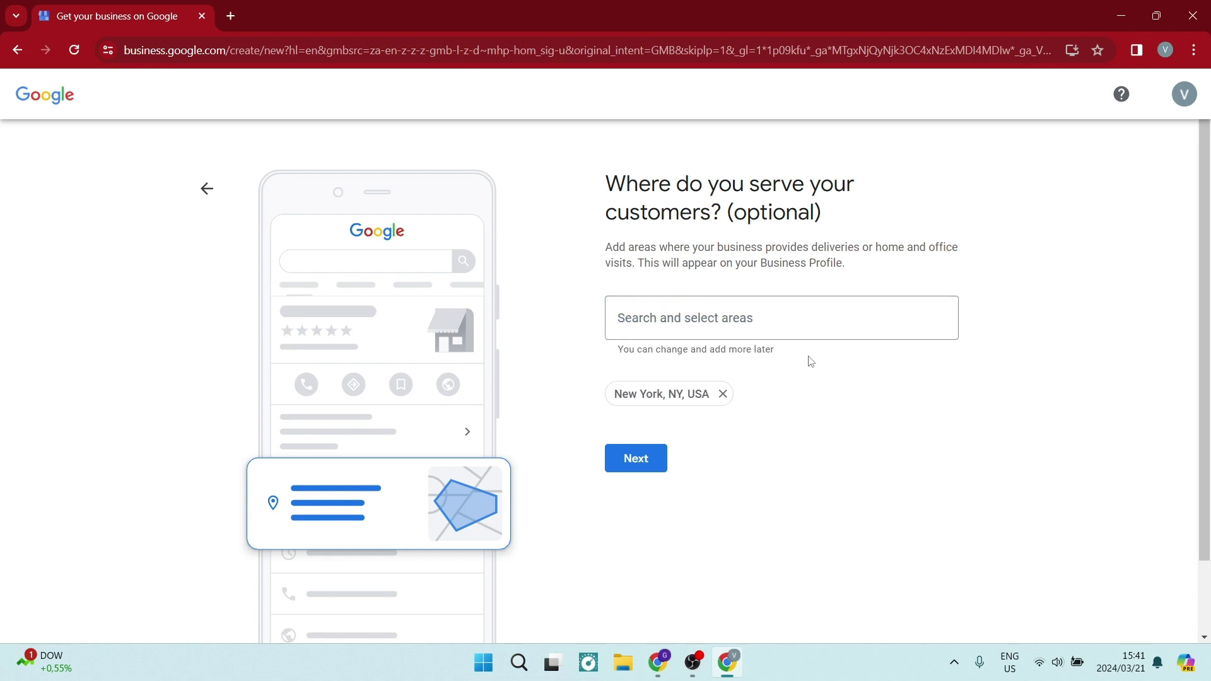
click(654, 461)
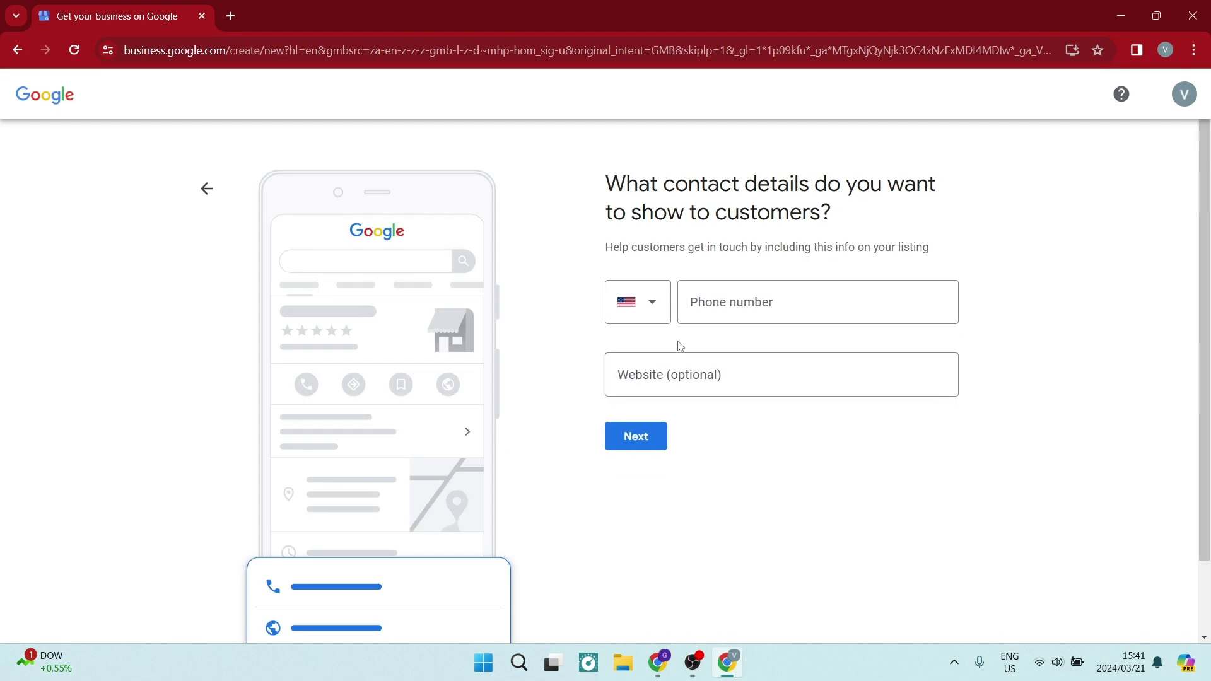
Step: Choose South Africa's +27 calling code and enter the business phone number
click(670, 319)
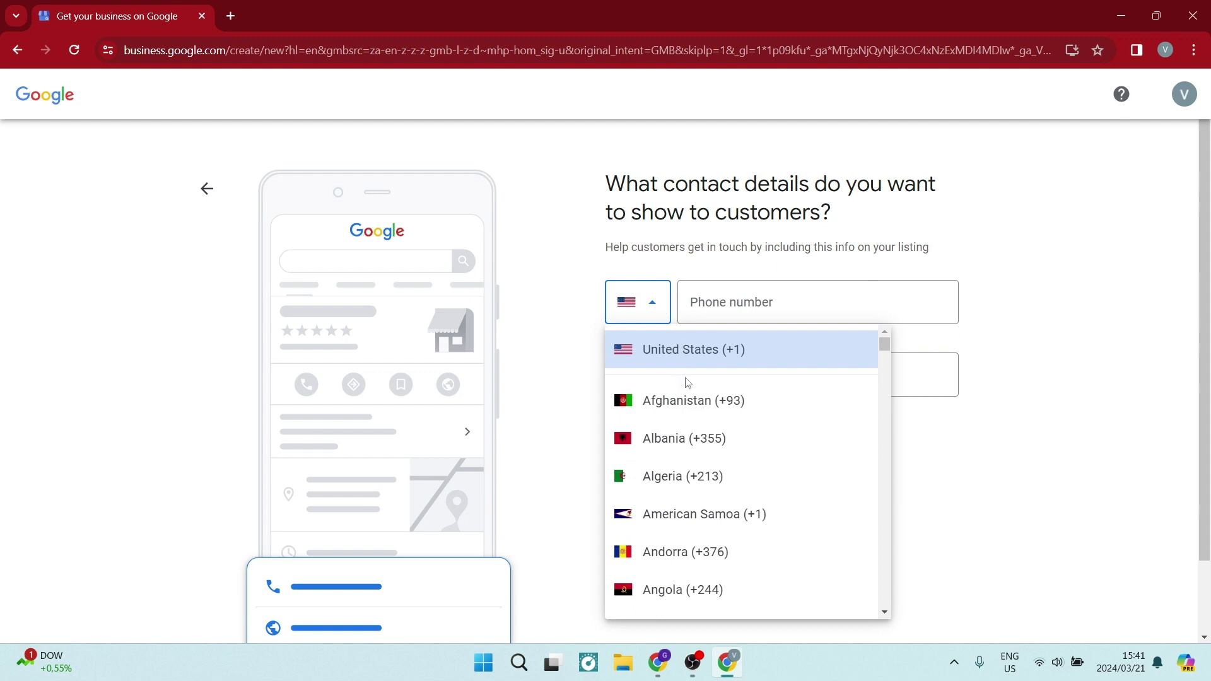
key(s)
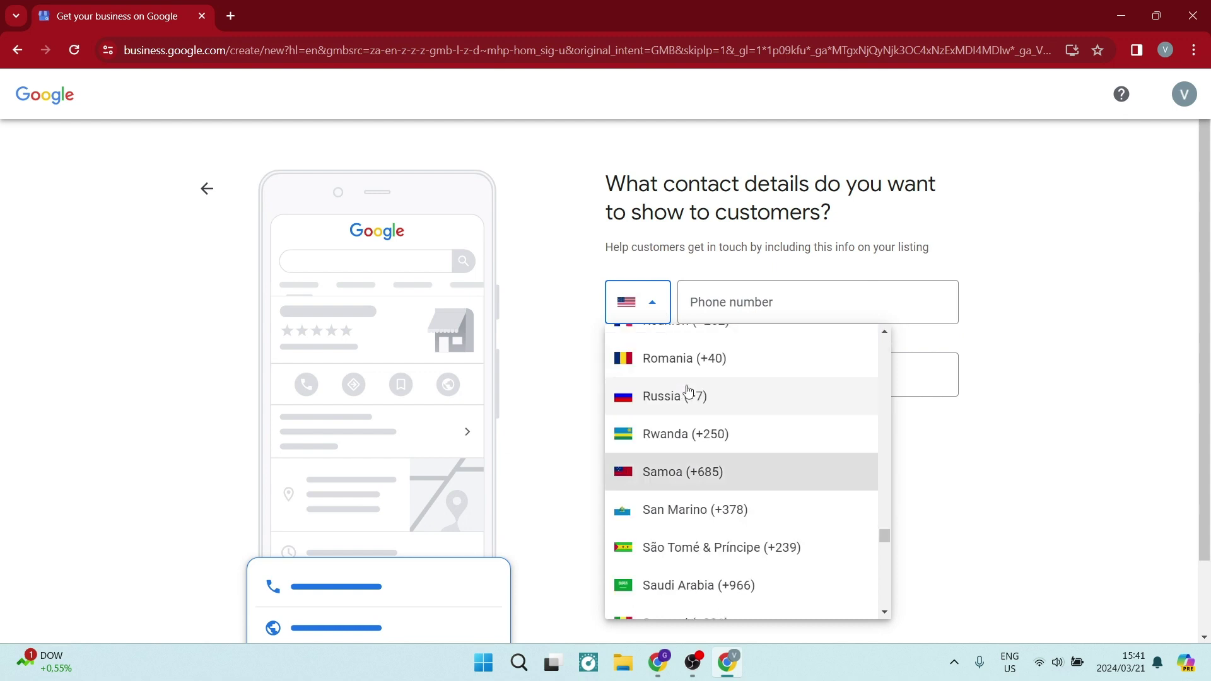
scroll(706, 486, down, 3)
scroll(707, 492, down, 5)
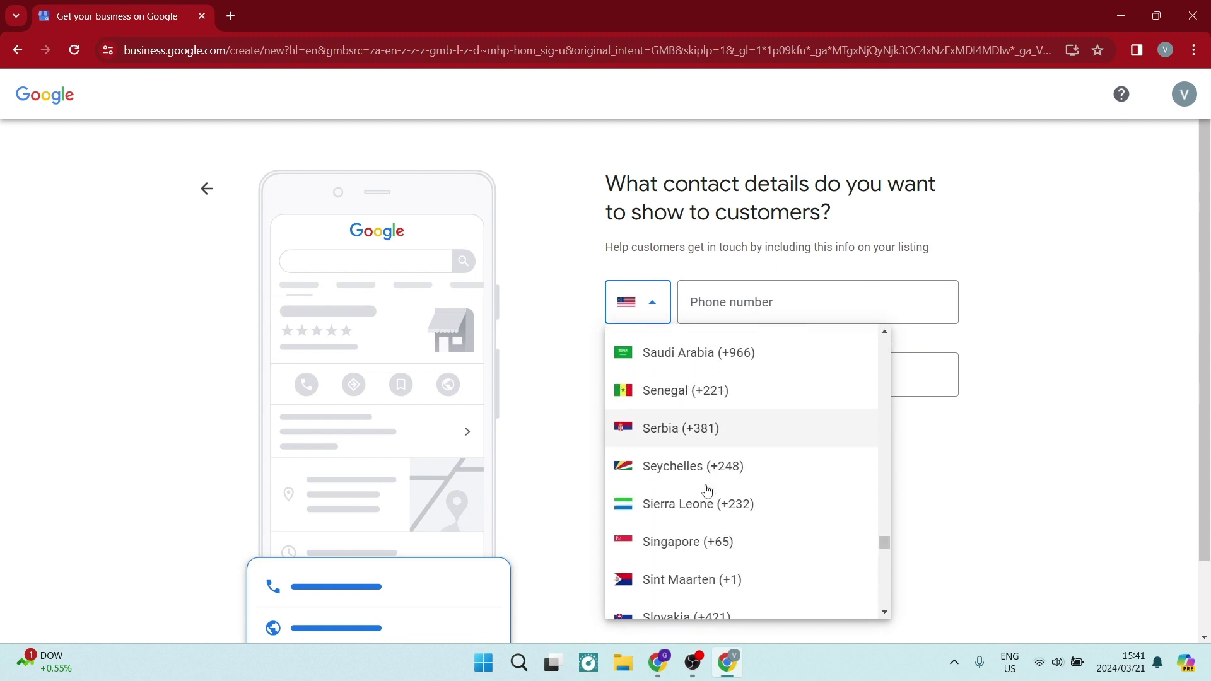
click(697, 529)
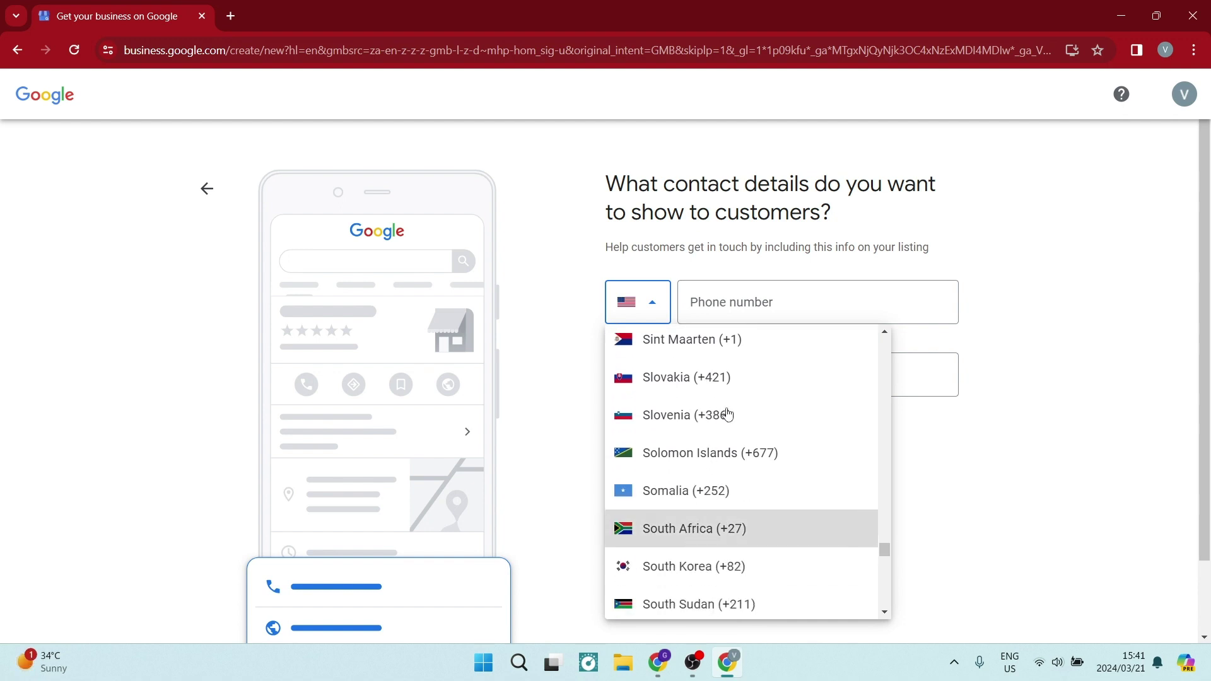
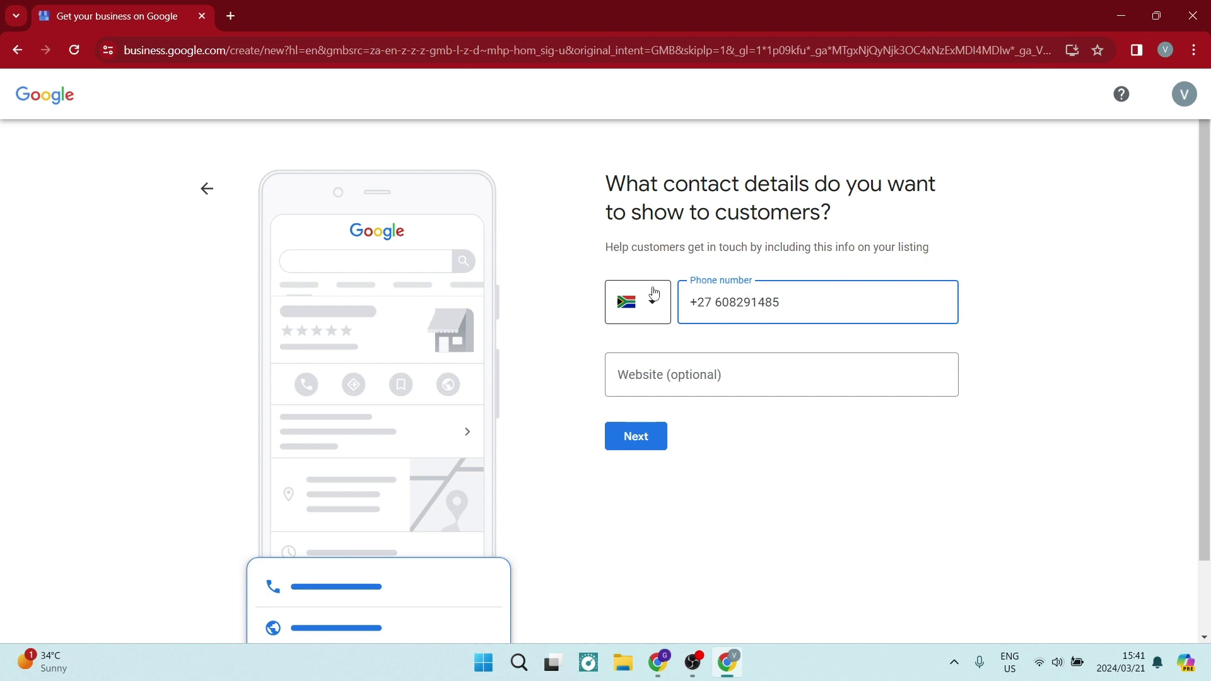
Step: Leave the Website field blank and continue to the map page
click(643, 372)
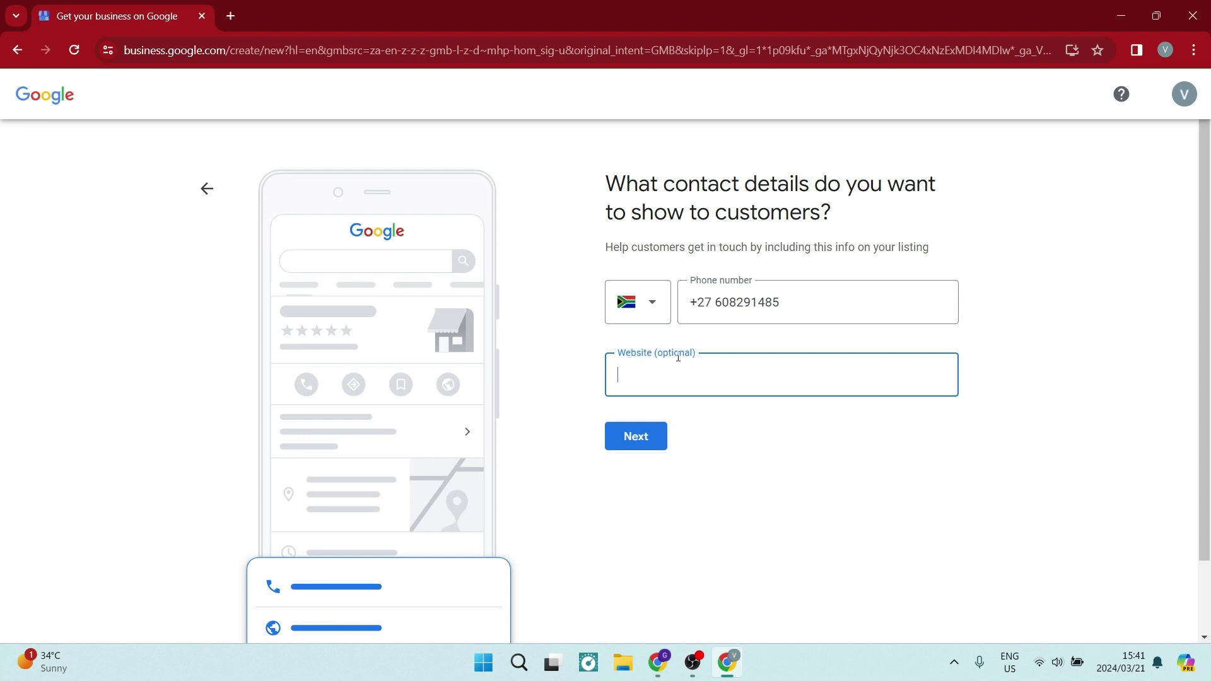
click(698, 351)
click(637, 374)
click(637, 436)
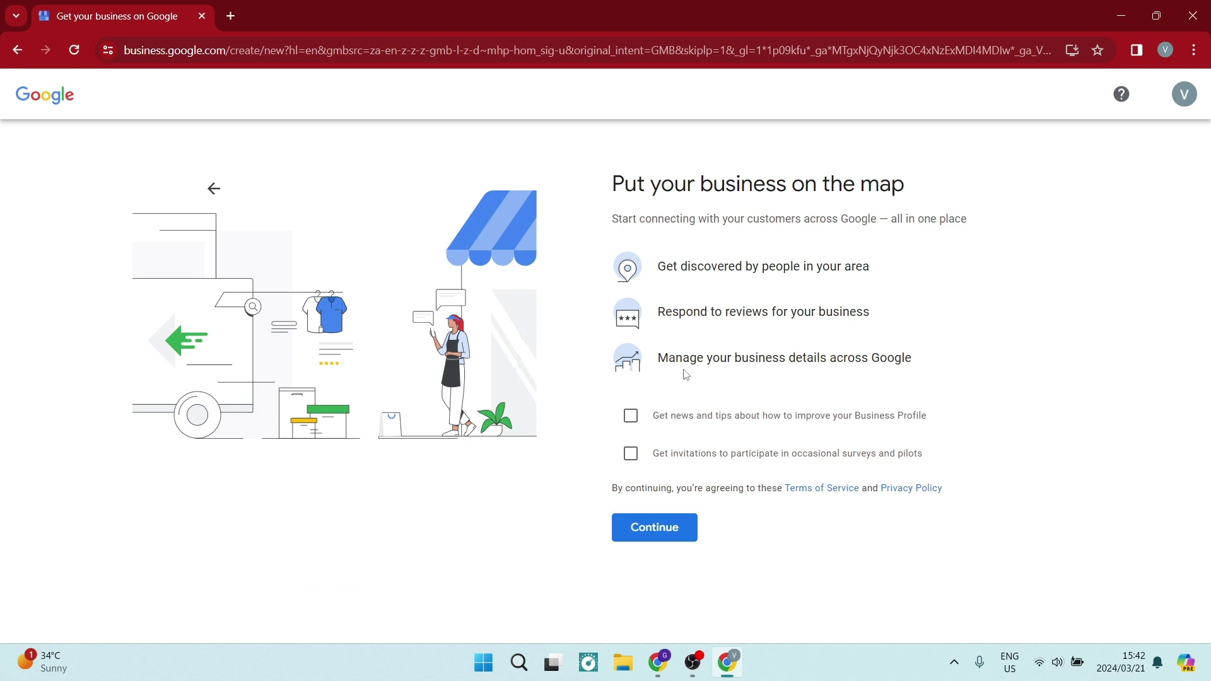
Step: Keep the news-and-tips and other e-mail opt-ins unticked, then accept the terms
drag(603, 183, 968, 183)
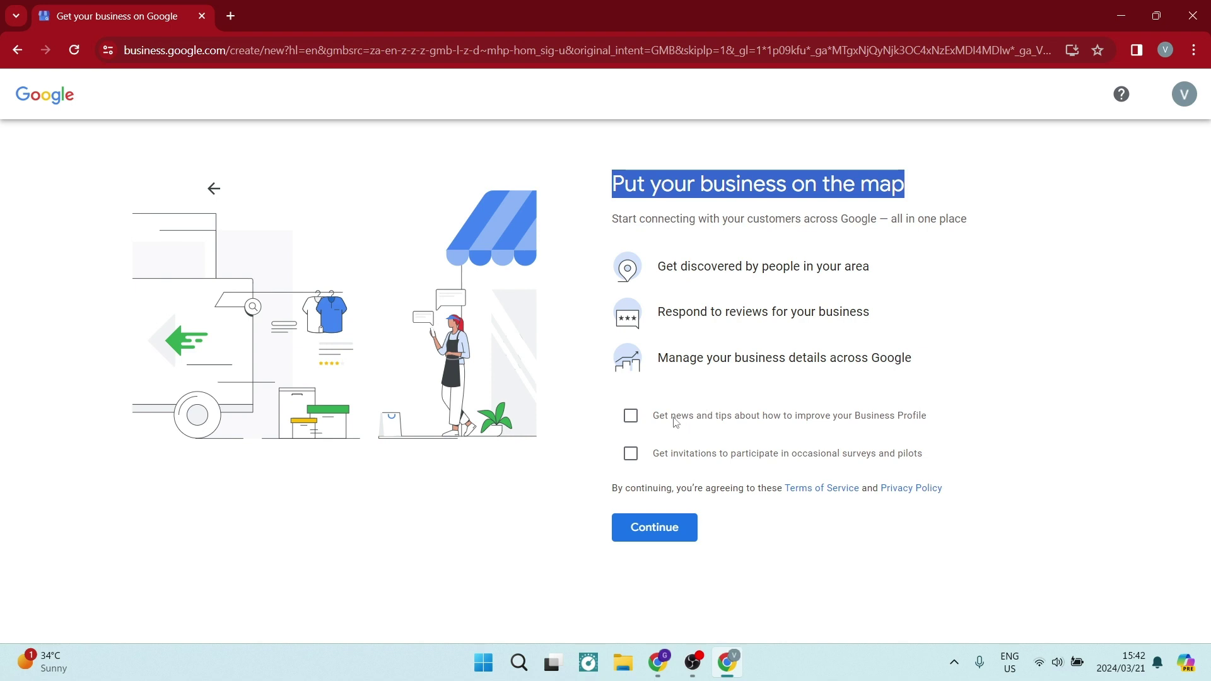
click(629, 419)
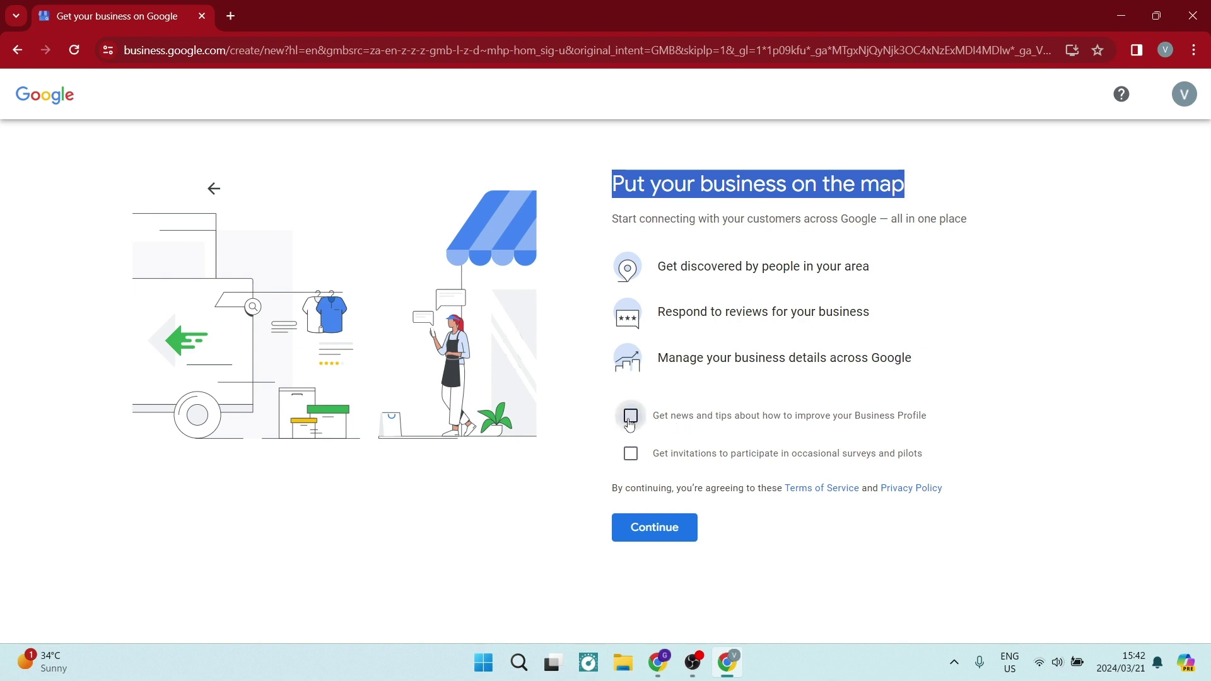
click(628, 421)
click(665, 539)
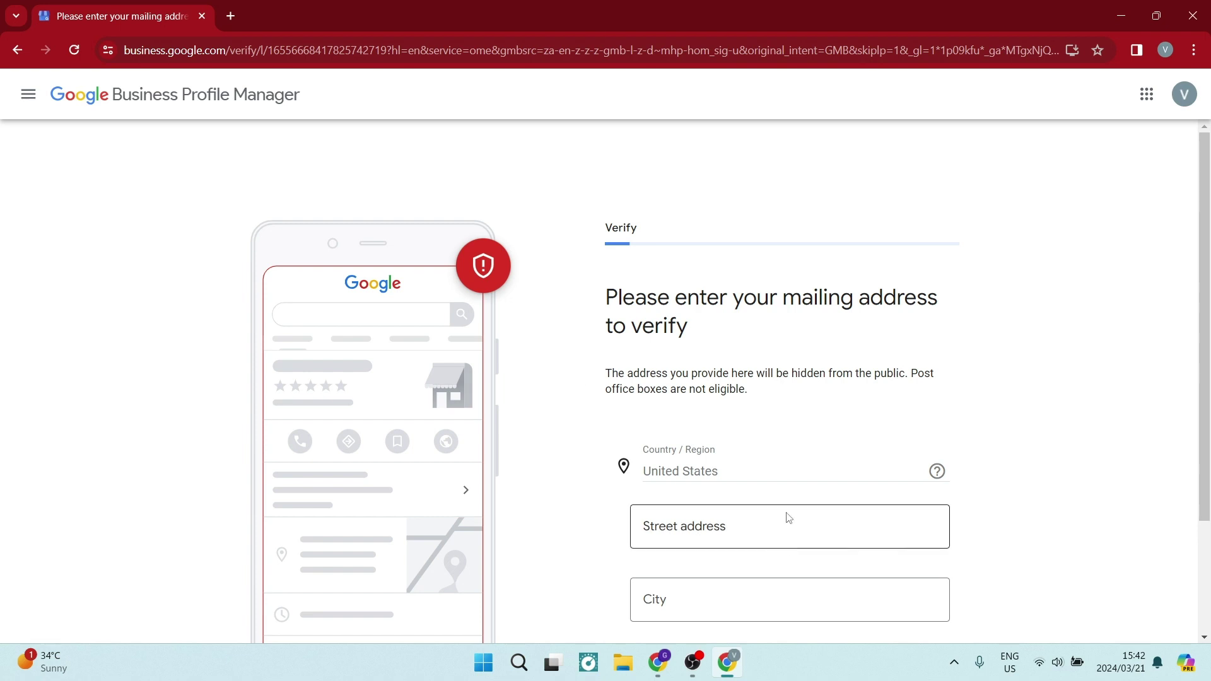
Step: Enter the street address, autofill city and state from the suggestion, and submit
scroll(784, 519, down, 2)
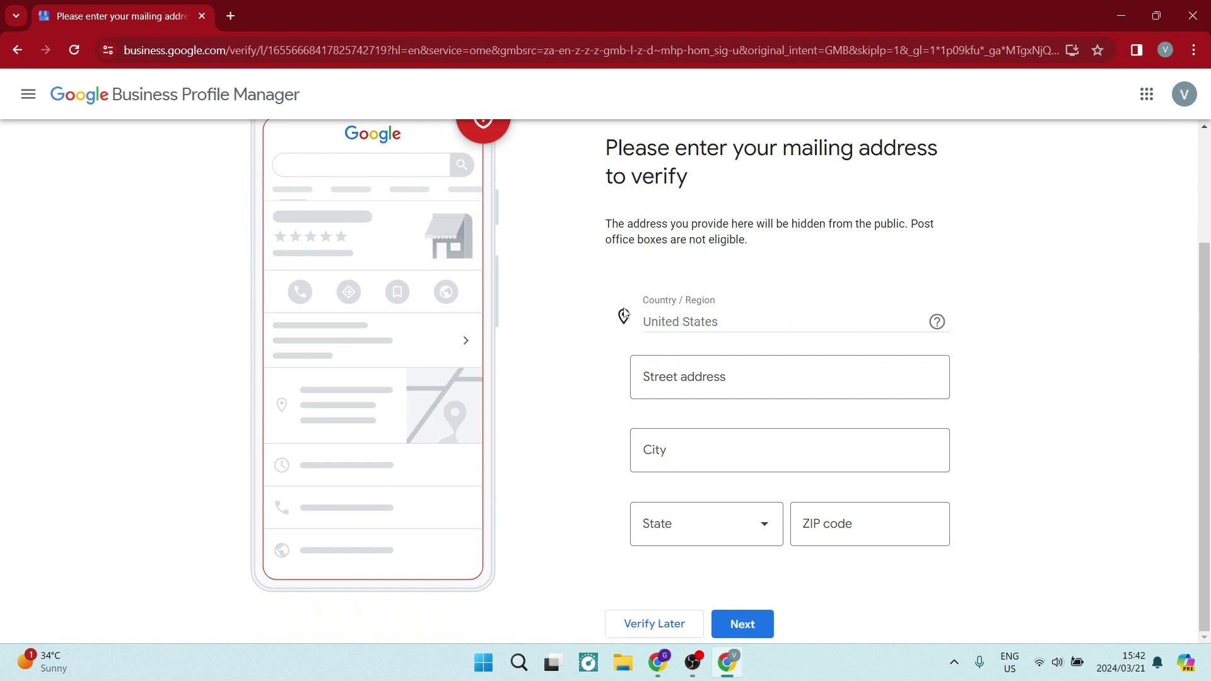
click(669, 371)
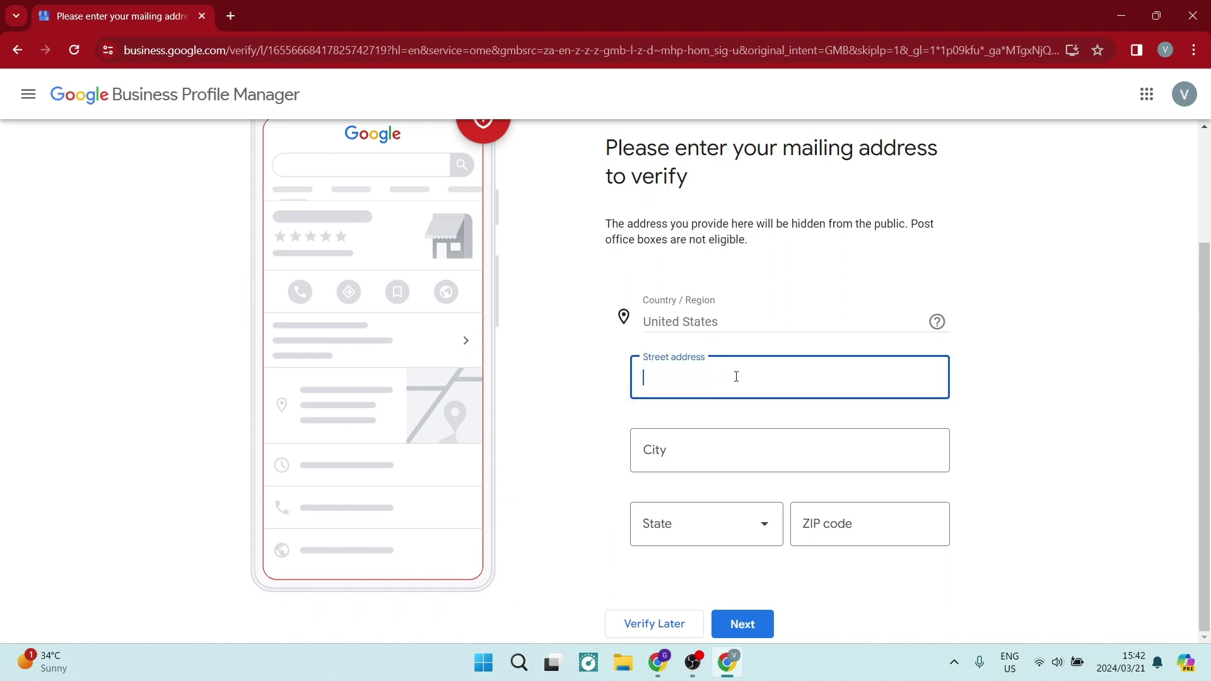
click(623, 316)
click(805, 369)
text(Main)
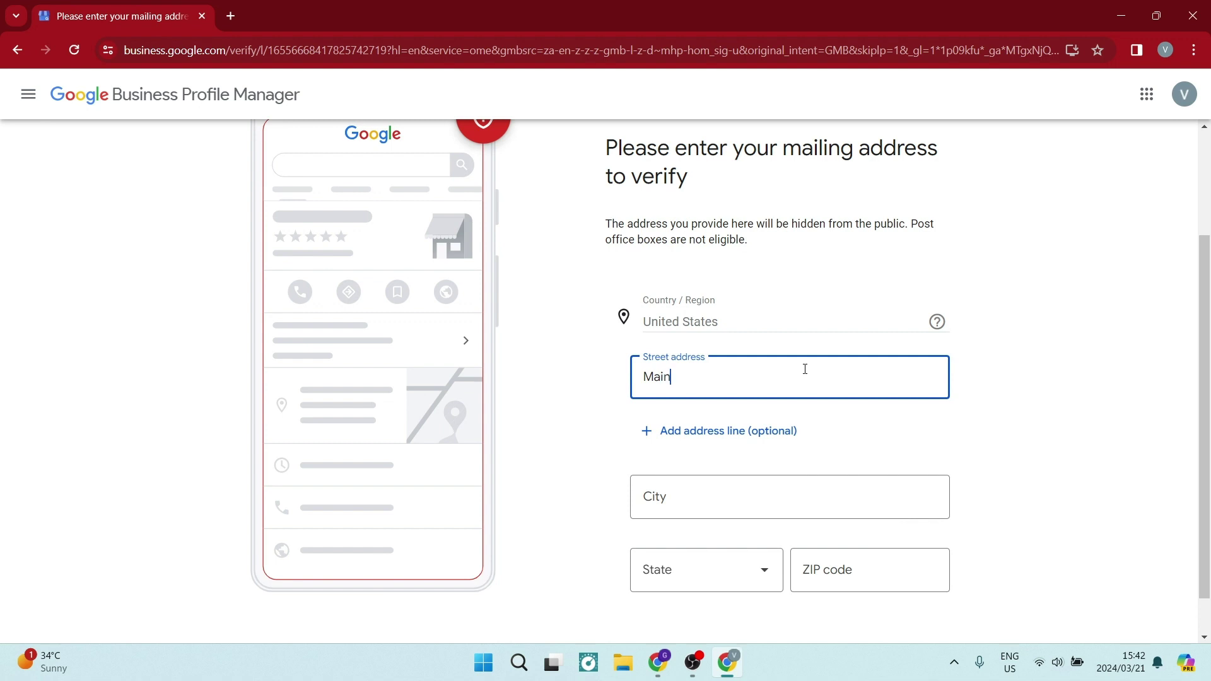
text( R)
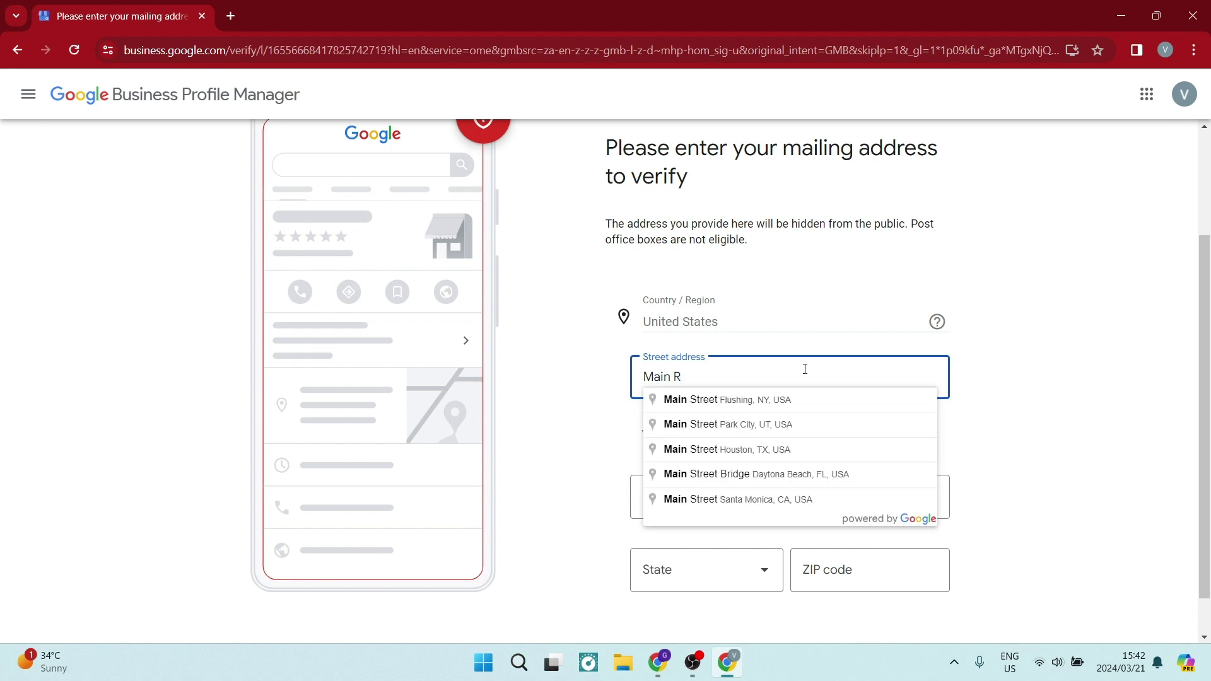
text(oad)
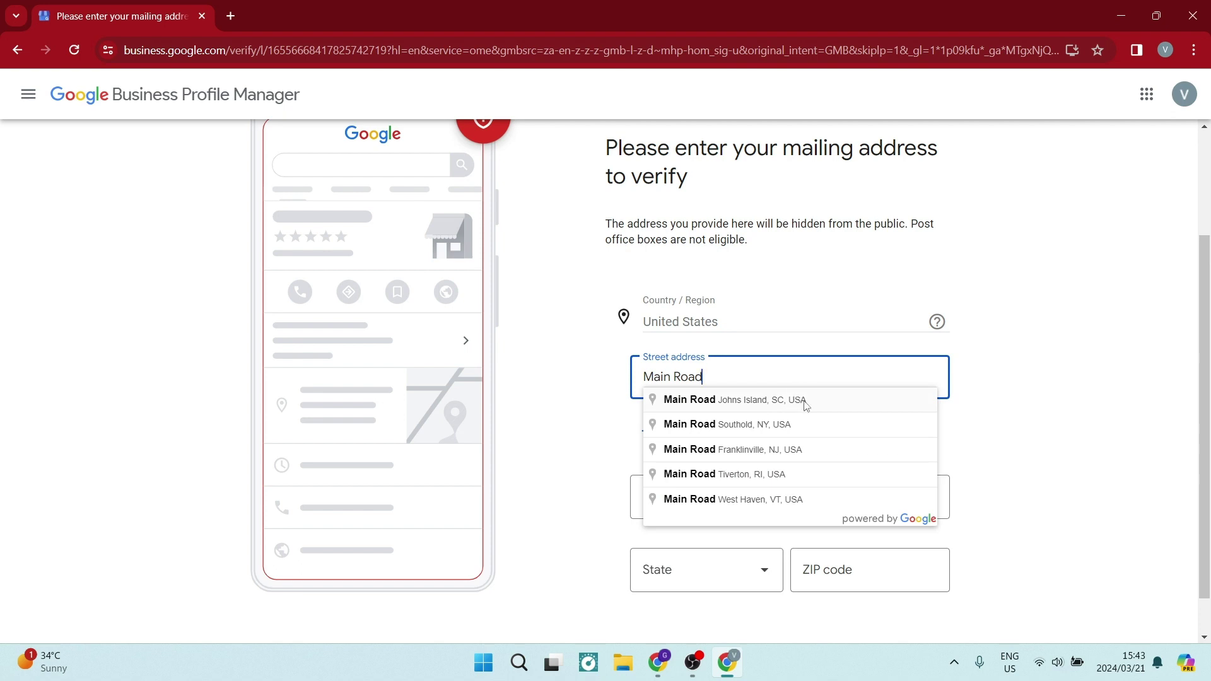
click(805, 424)
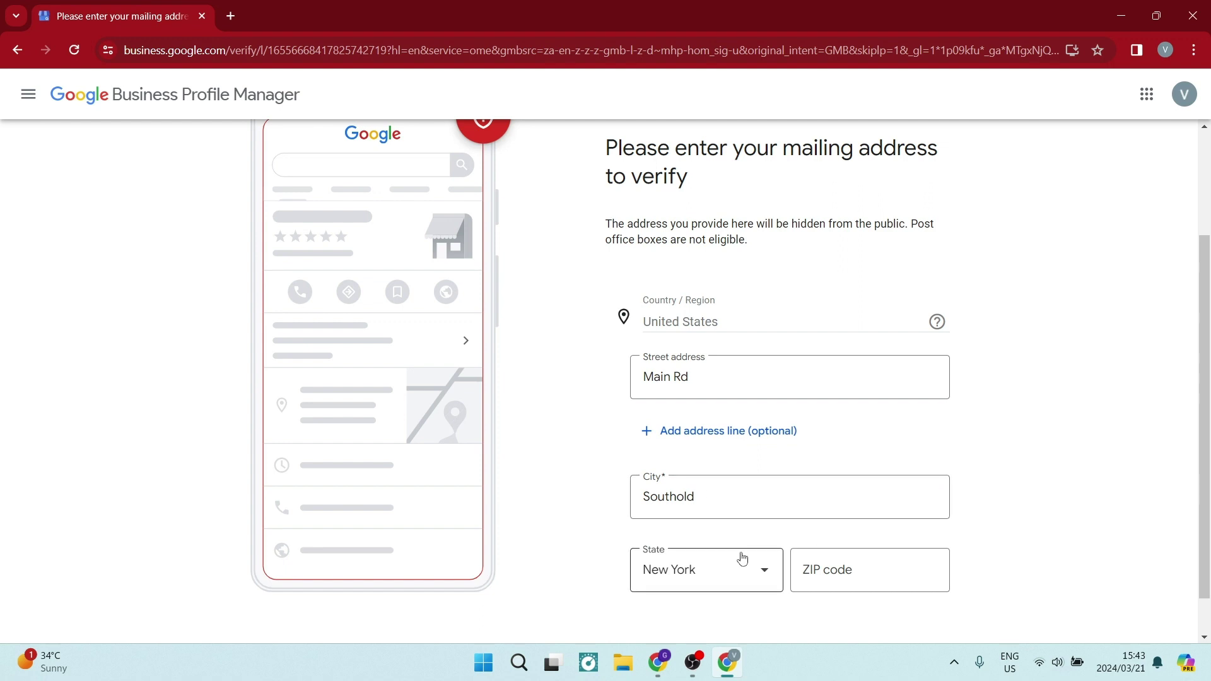
scroll(736, 422, down, 1)
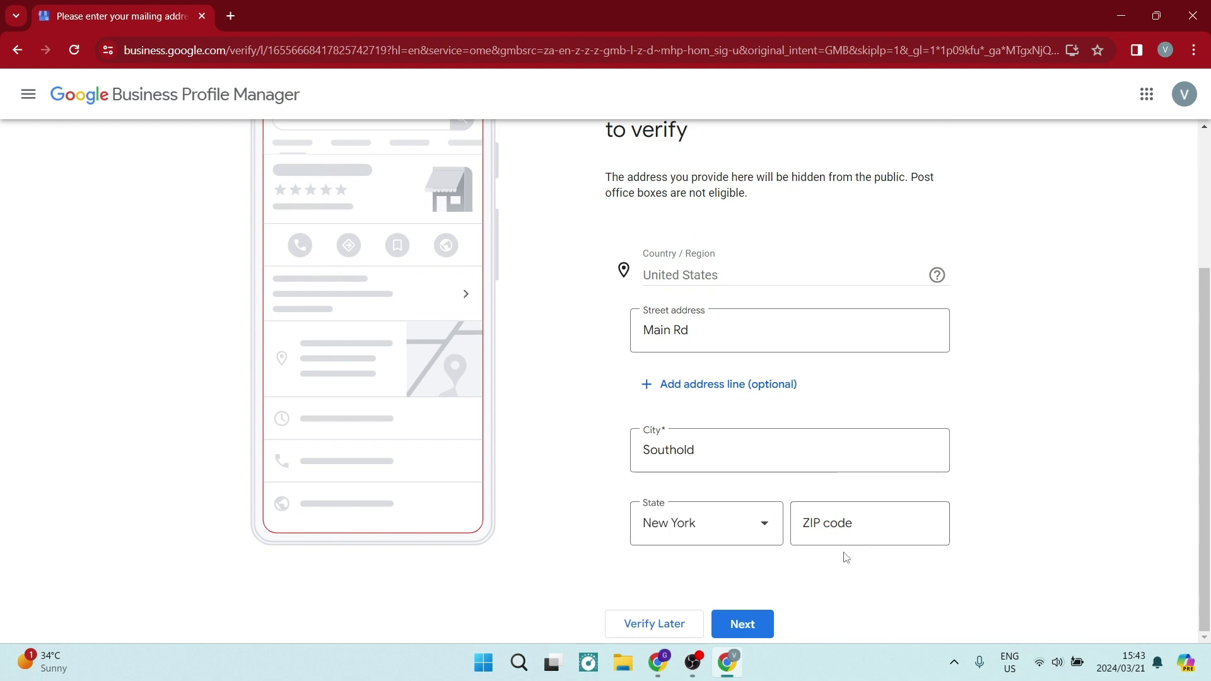
click(826, 525)
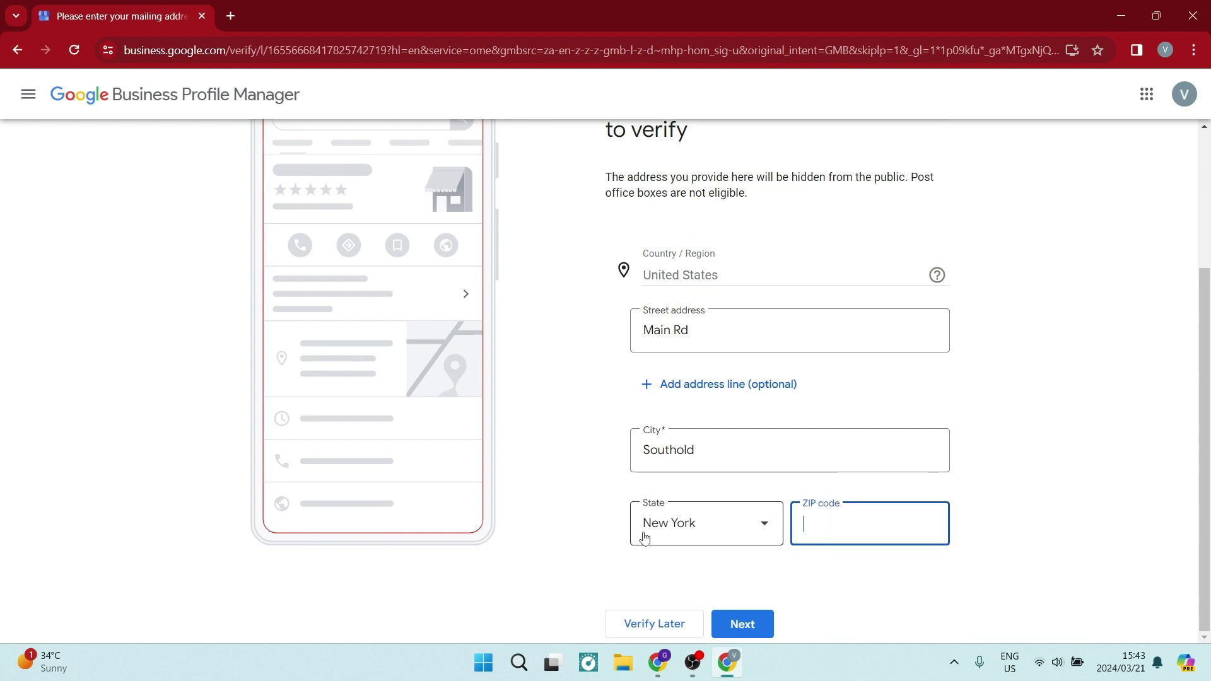
click(763, 615)
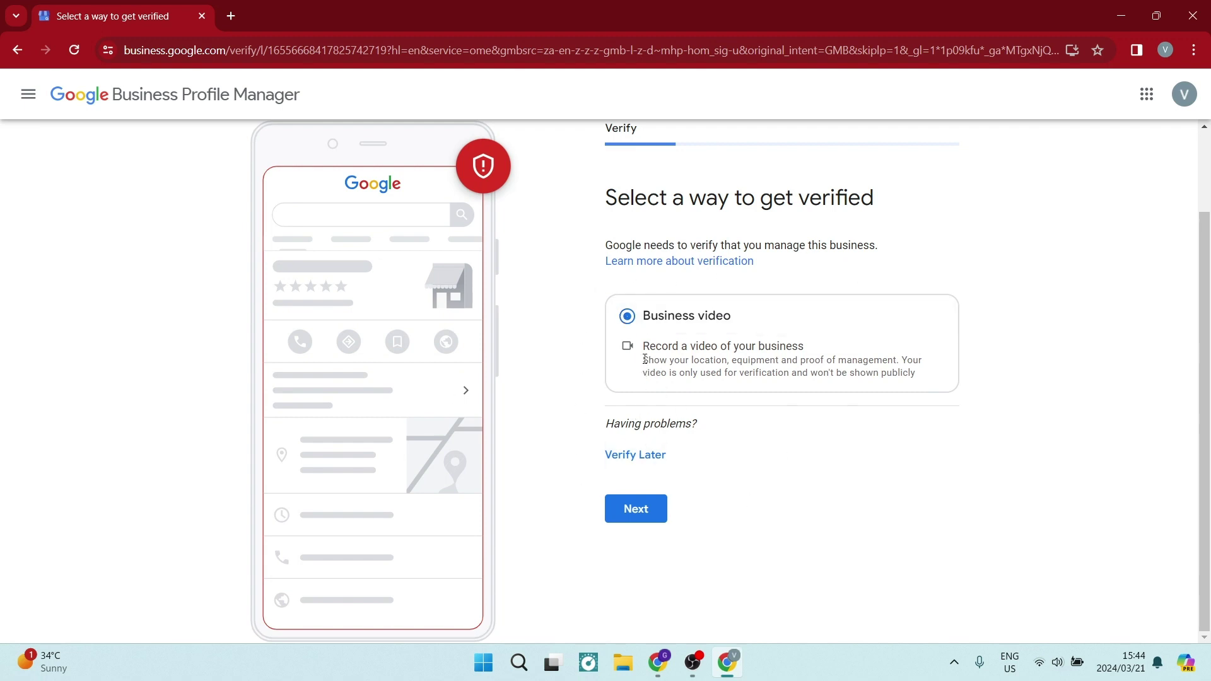
Step: Choose Verify Later and confirm it in the dialog
drag(644, 358, 937, 378)
click(619, 455)
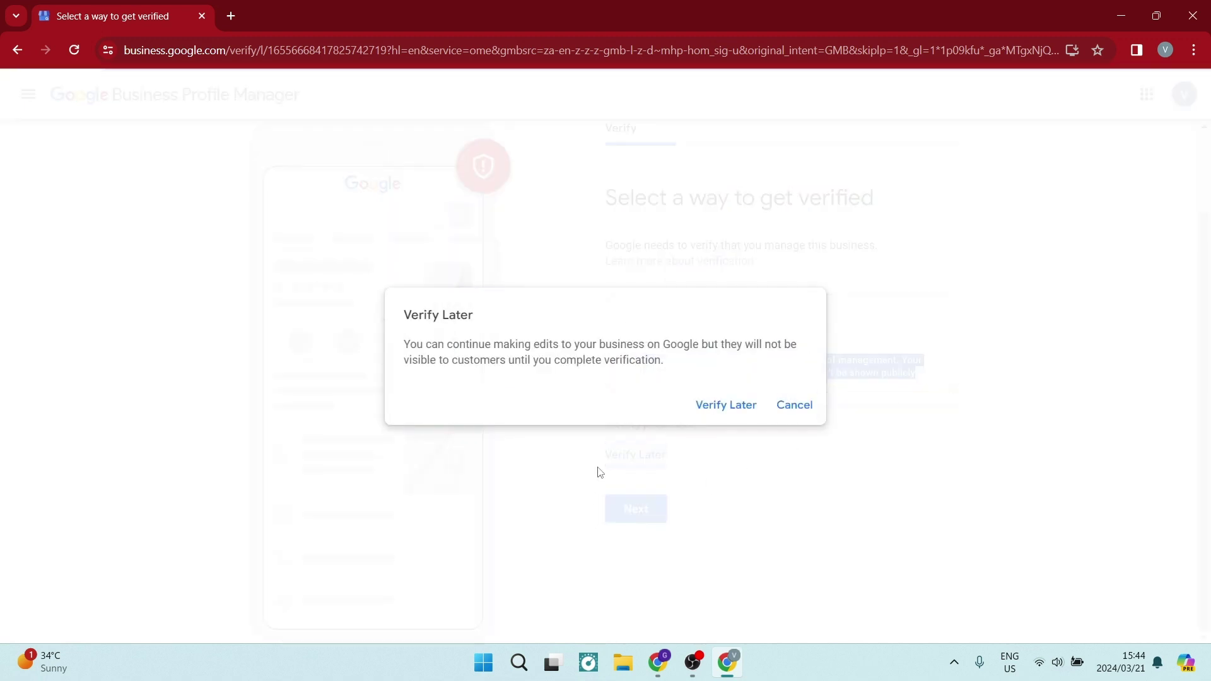
click(703, 406)
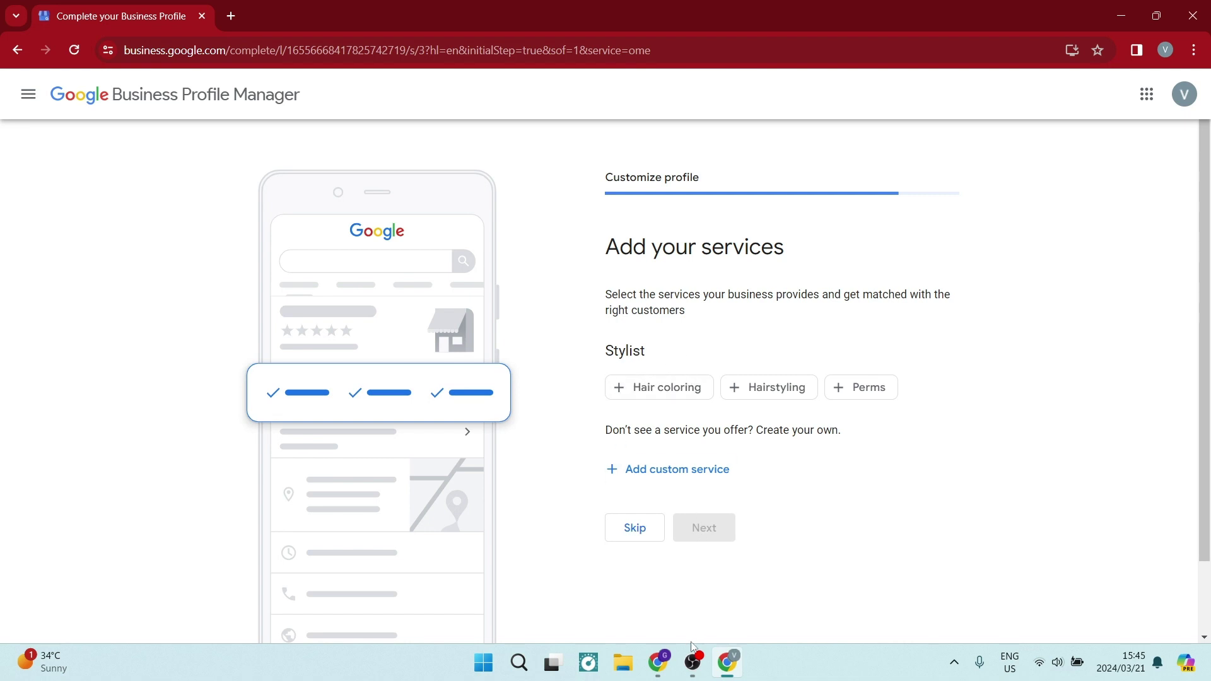
Step: Select the Hair coloring, Hairstyling and Perms service chips and continue
click(660, 391)
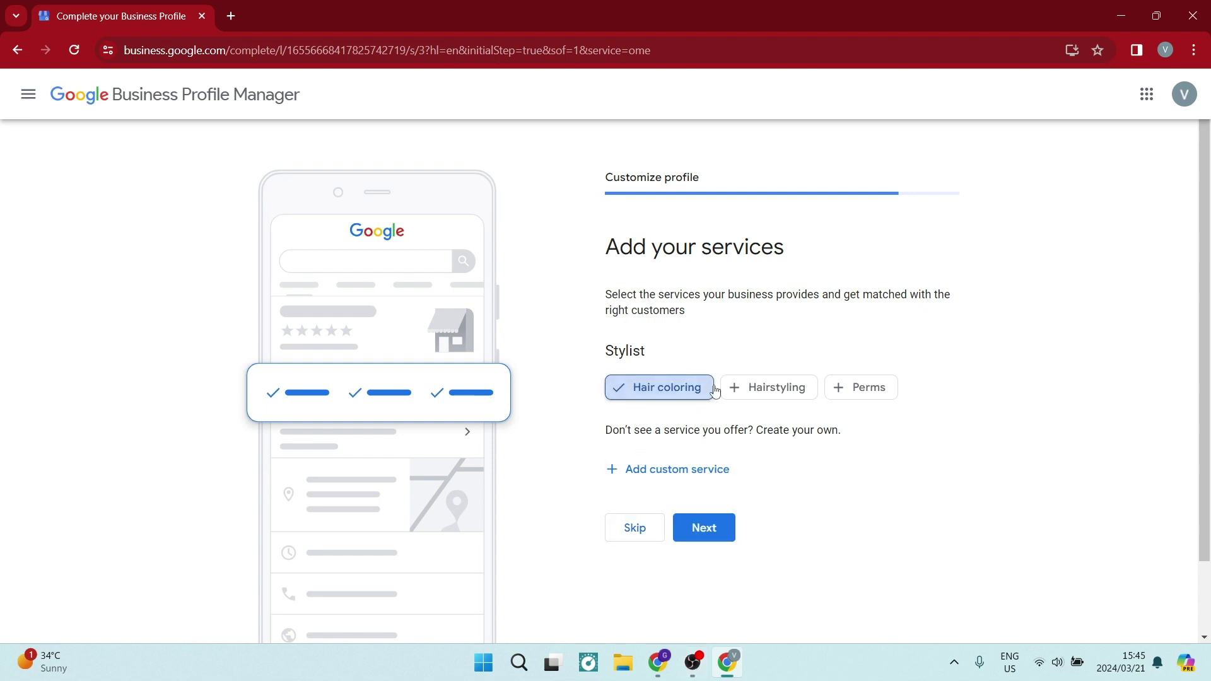
click(773, 387)
click(839, 389)
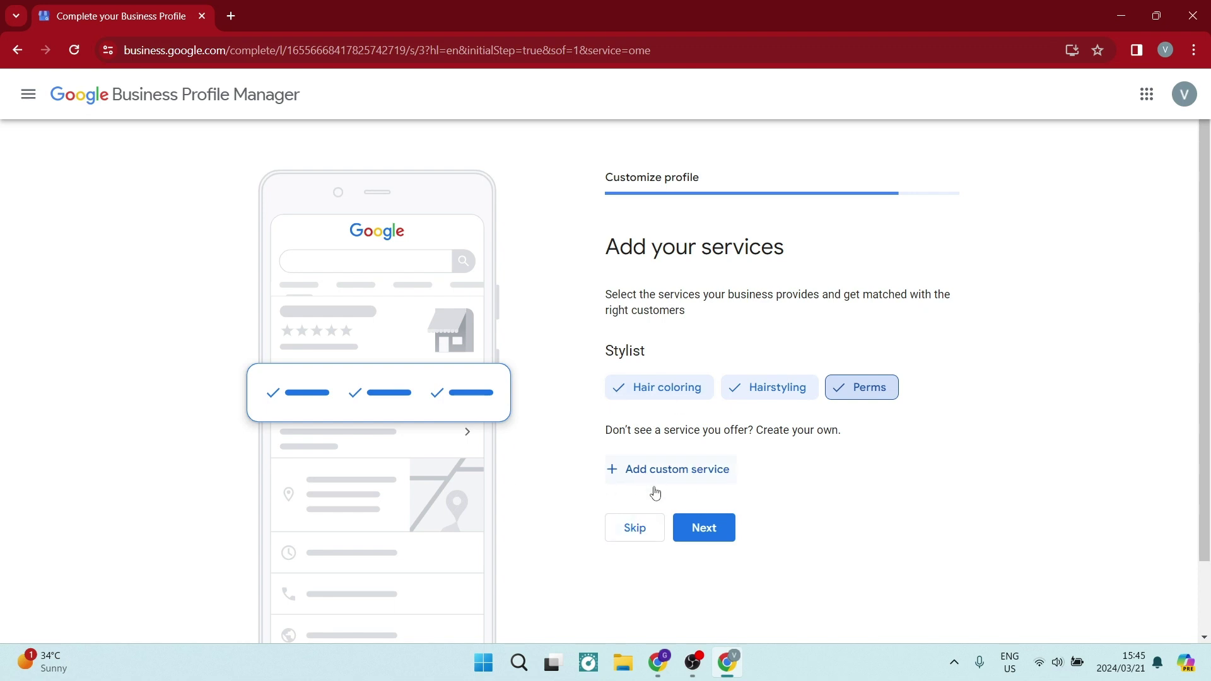
click(693, 536)
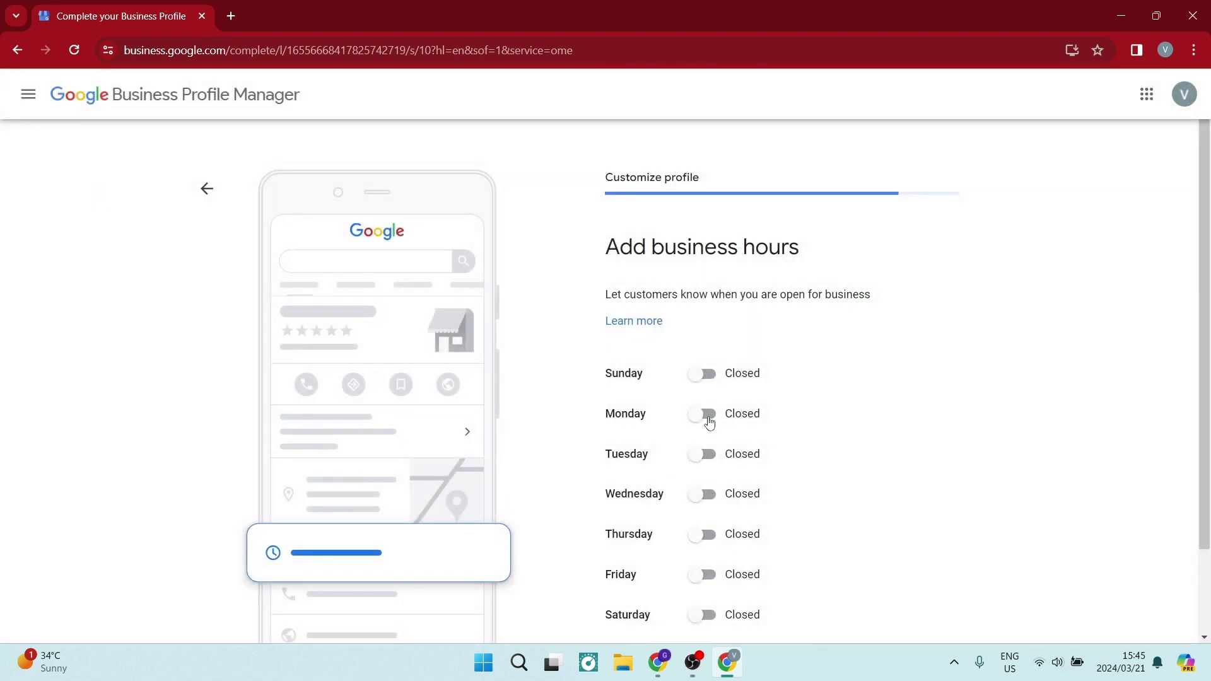
Step: Set Monday to Open 24 hours, all other days Closed, and keep Accept Messages on
click(709, 422)
click(708, 481)
click(706, 552)
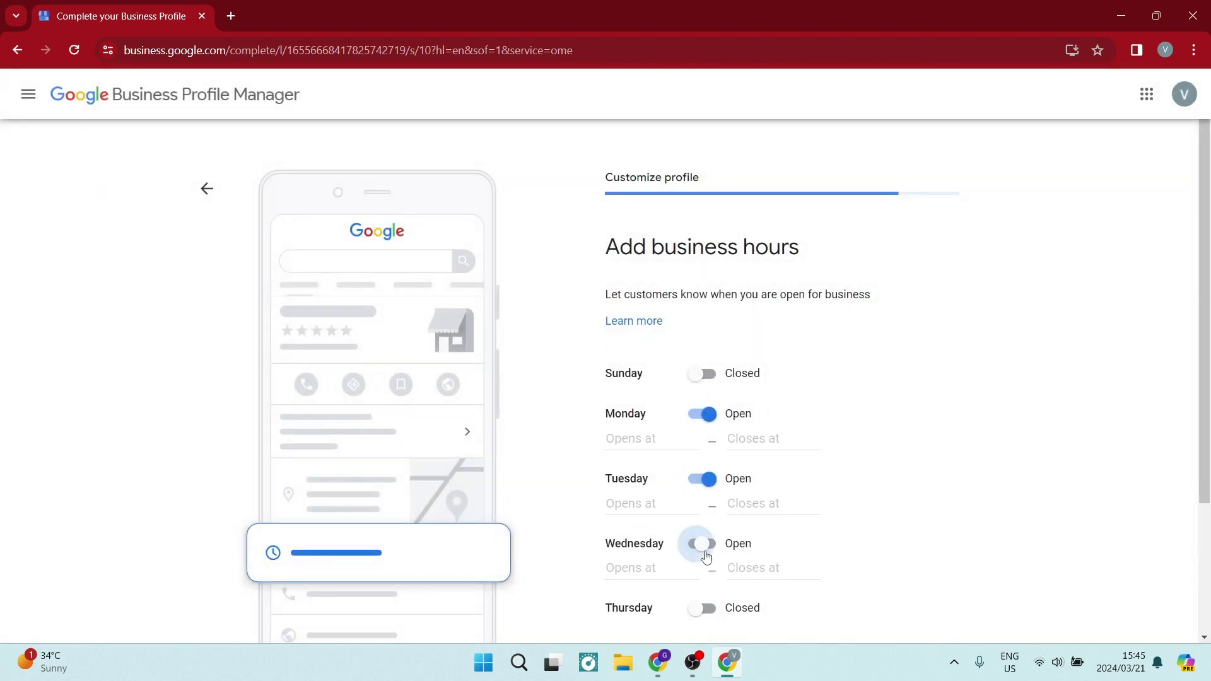
scroll(704, 552, down, 3)
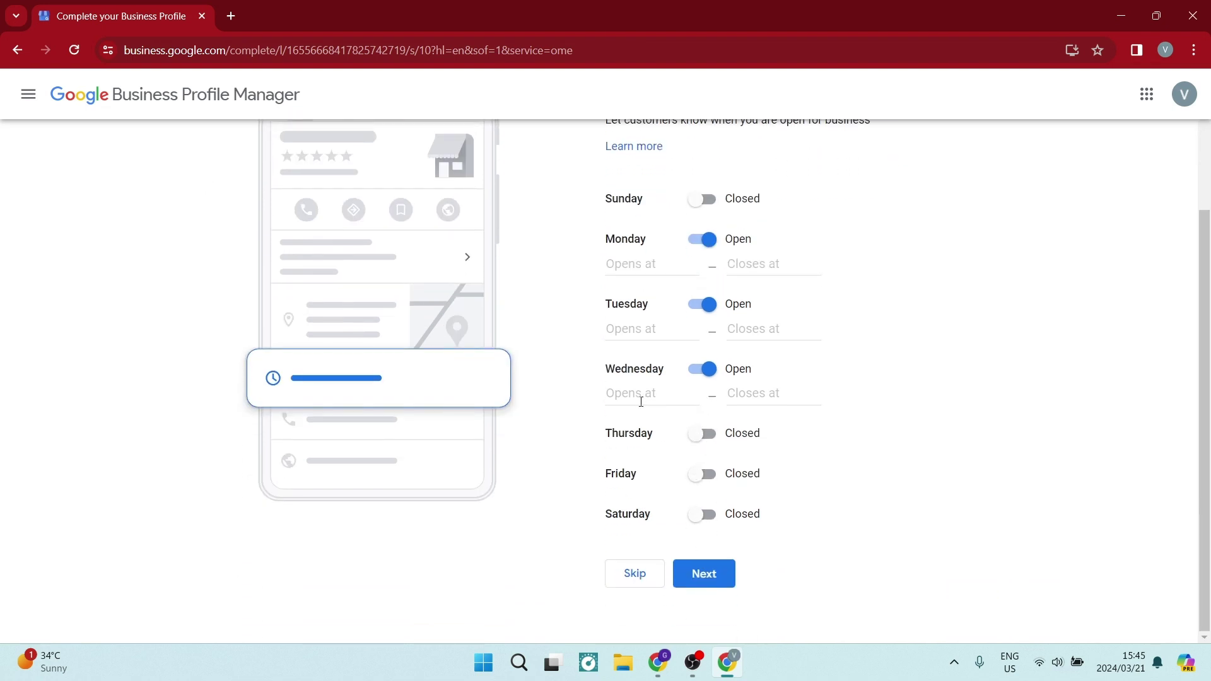
click(703, 369)
click(703, 328)
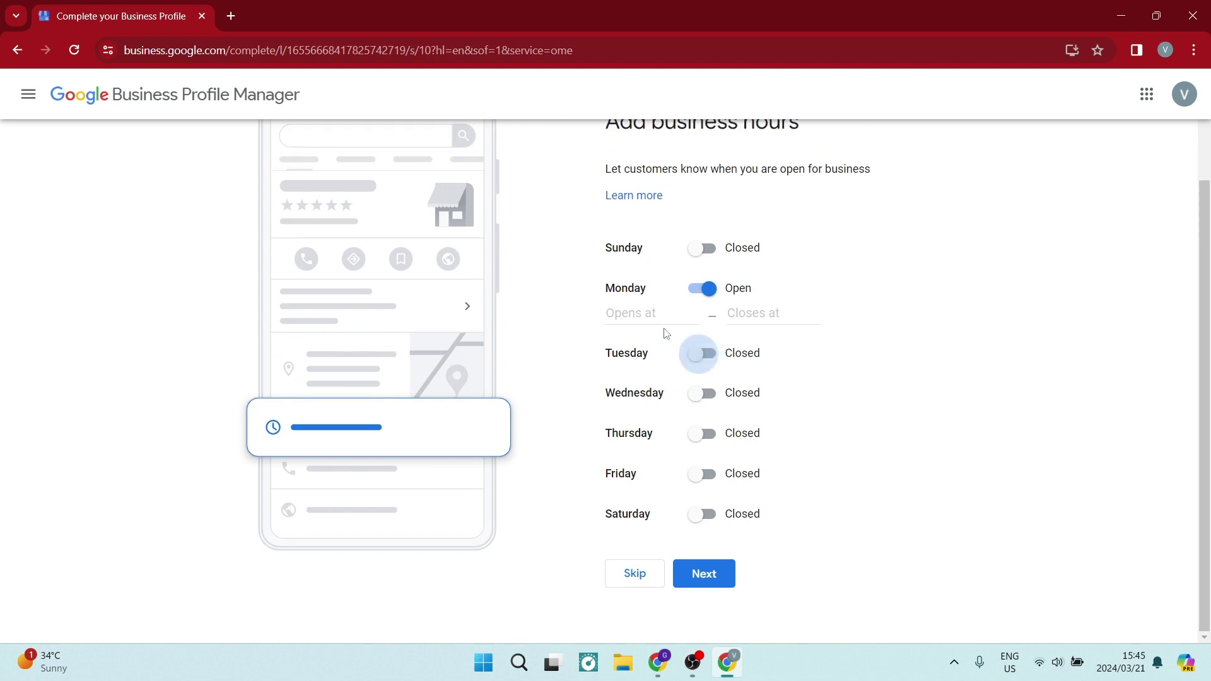
click(653, 313)
click(638, 347)
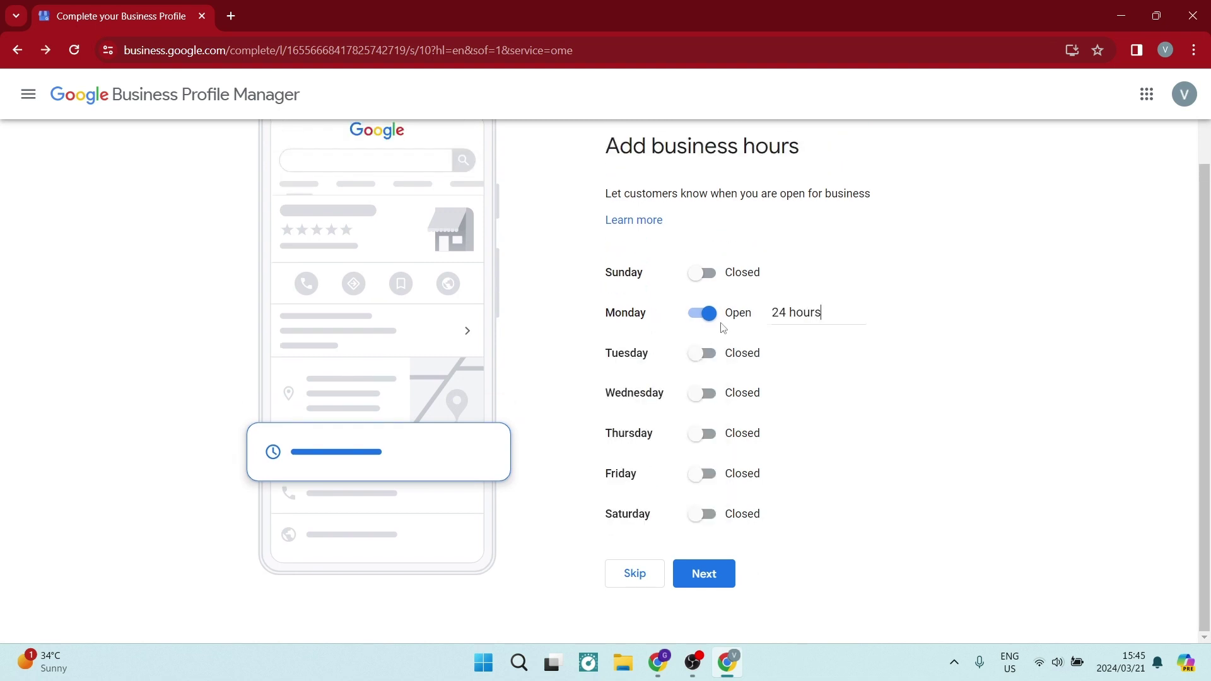
click(705, 565)
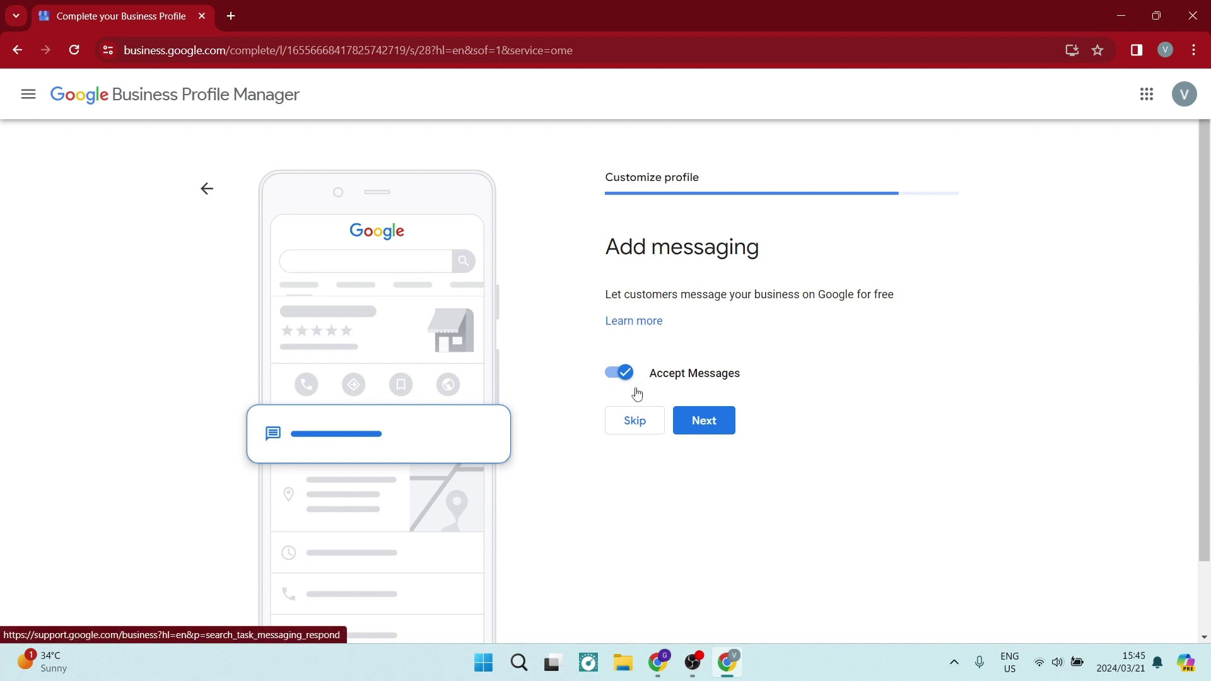
click(696, 422)
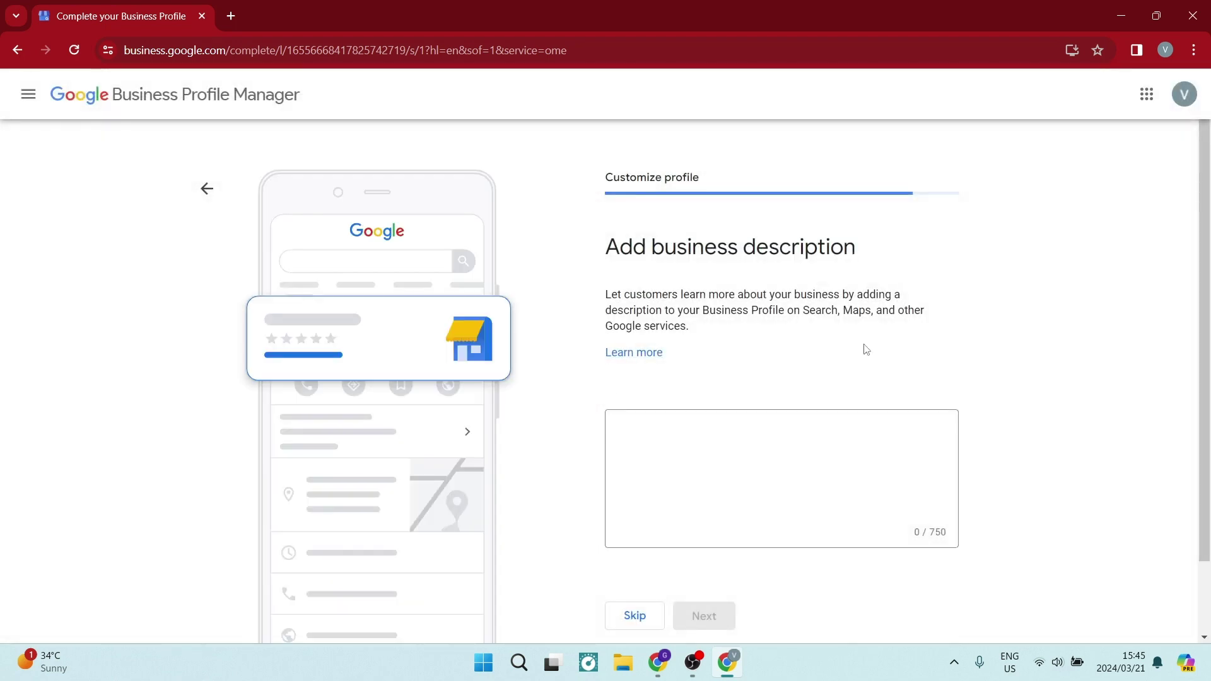
Step: Enter the description 'Describes your business', fixing the 'budsiness' and 'Descrpibes' typos, and save it
click(703, 456)
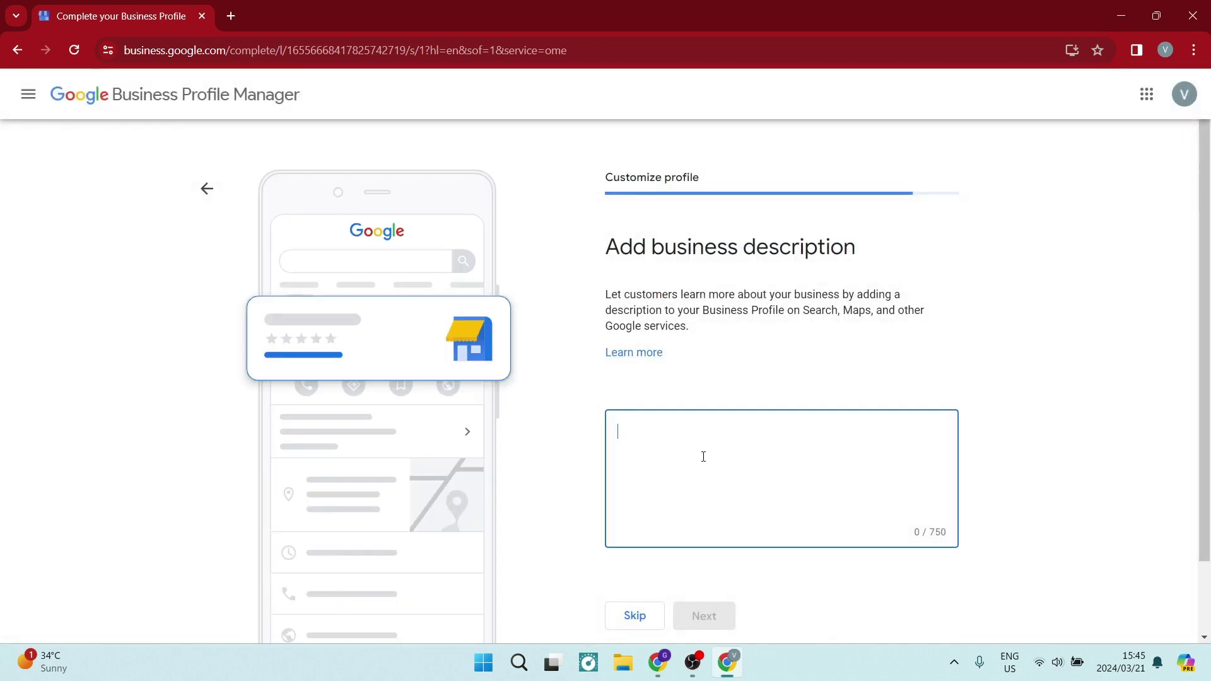
text(Des)
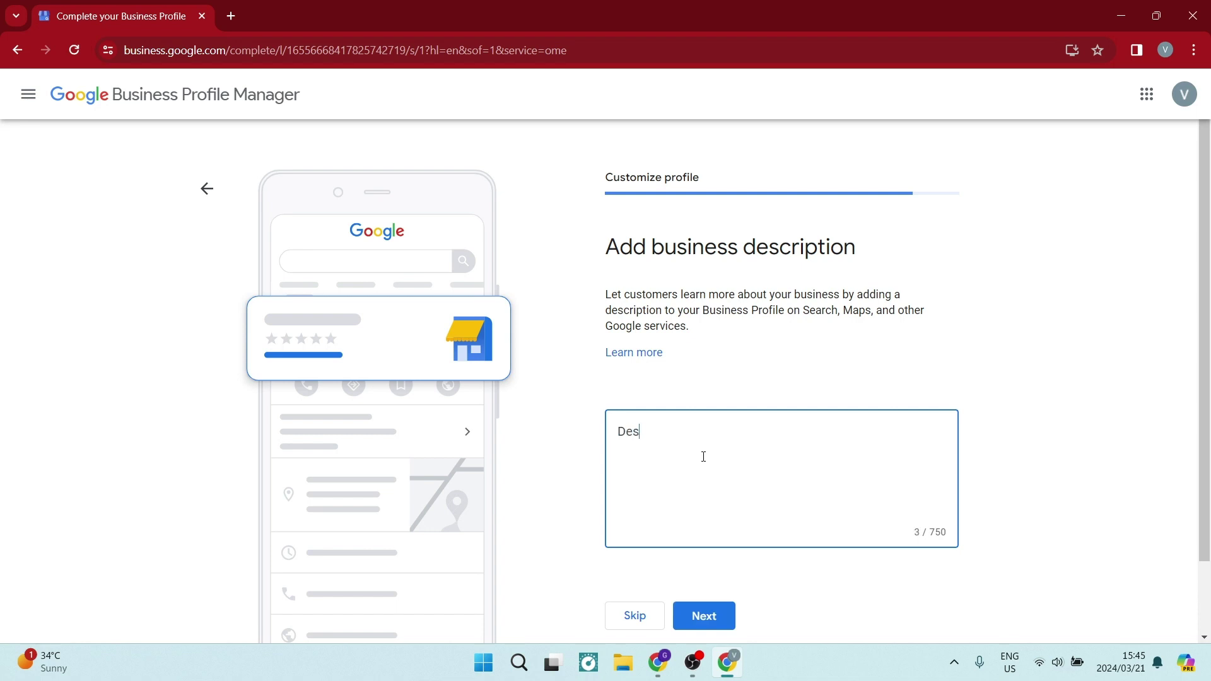
text(crpibes your bud)
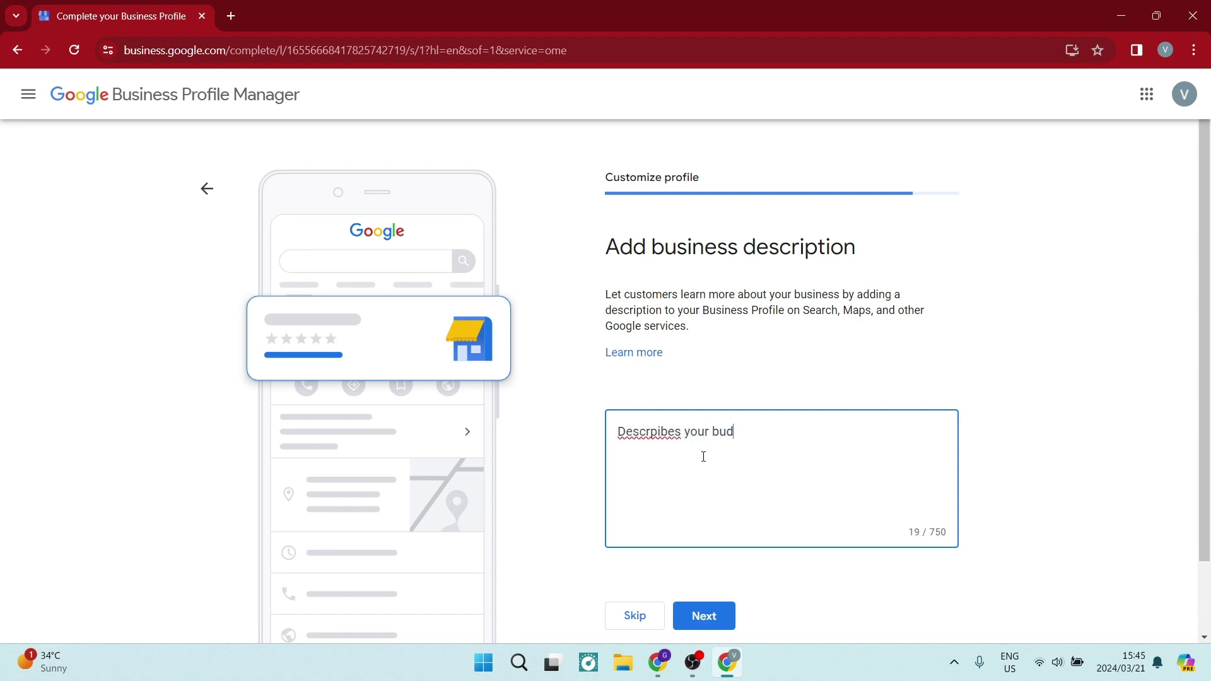
text(siness)
double_click(738, 433)
right_click(737, 438)
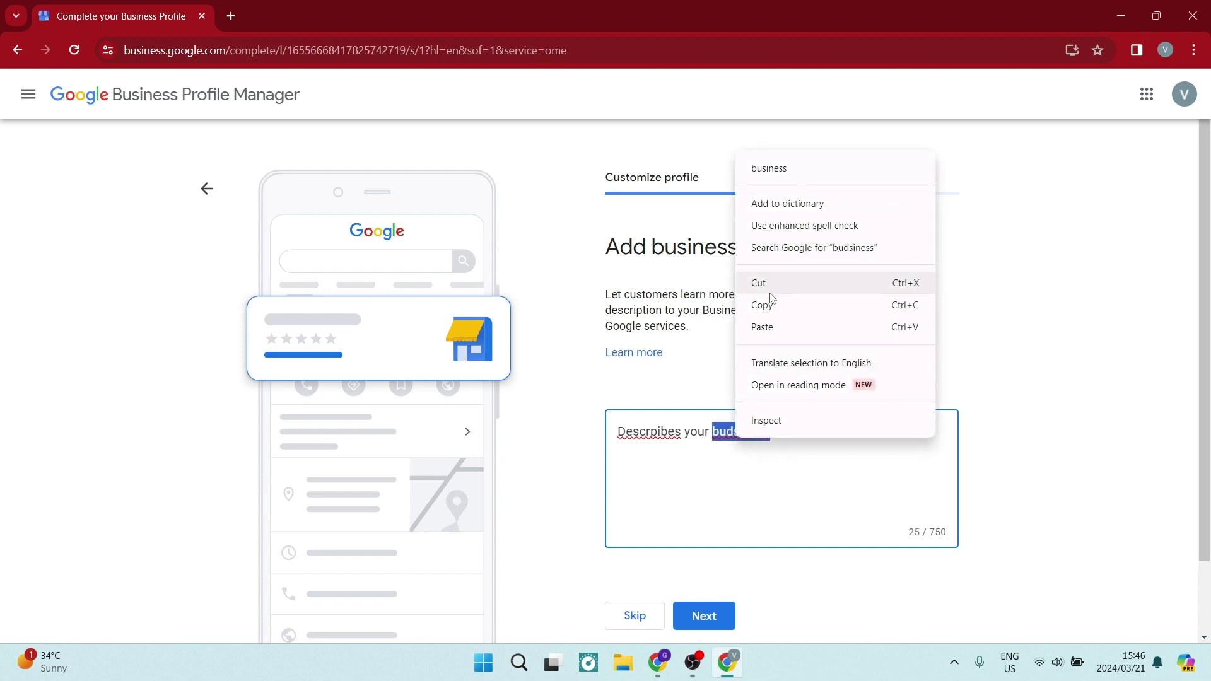
click(788, 170)
right_click(652, 434)
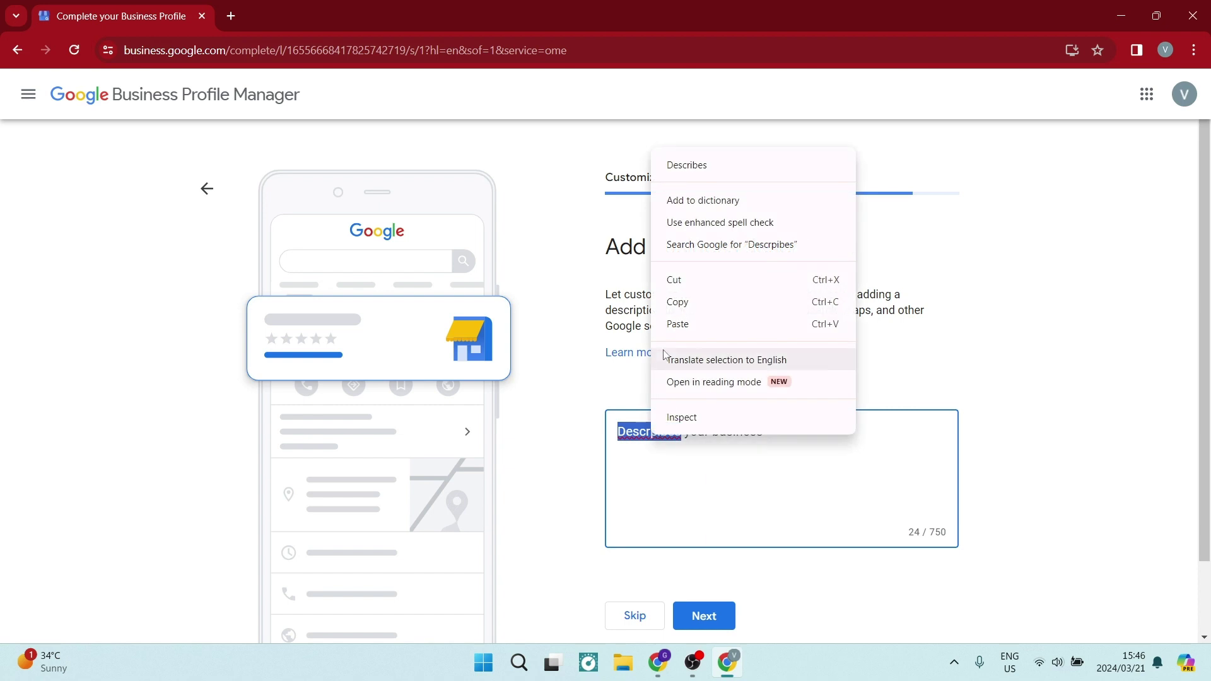
click(683, 173)
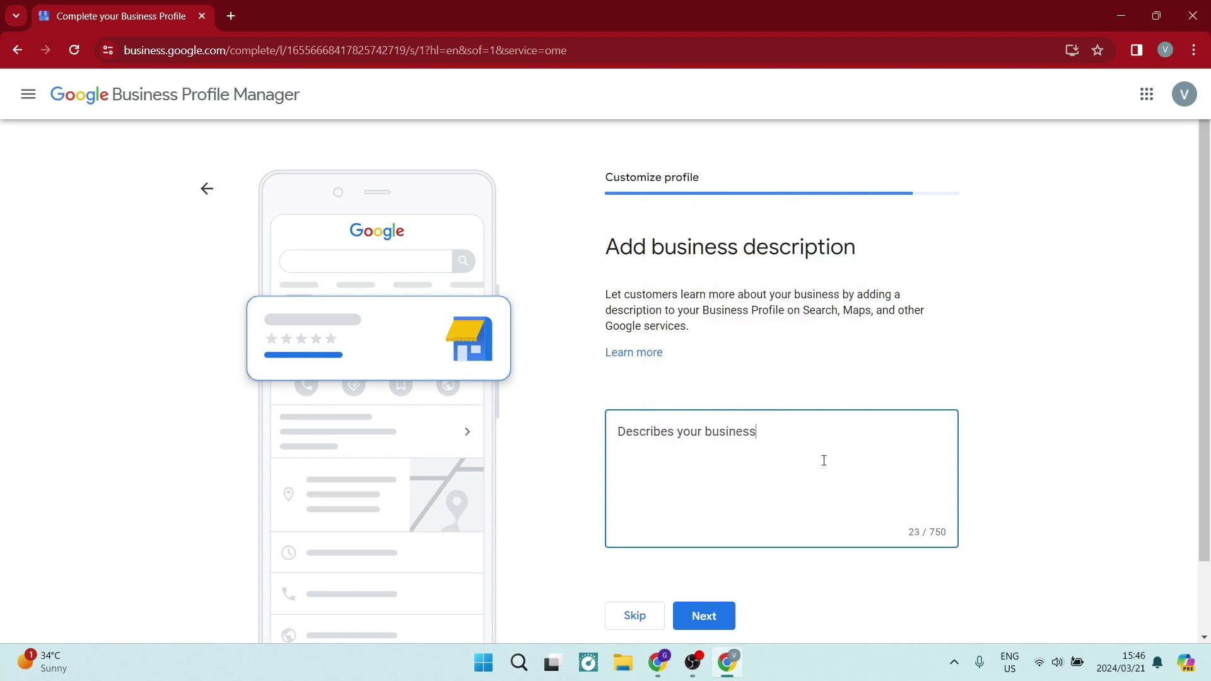
click(715, 617)
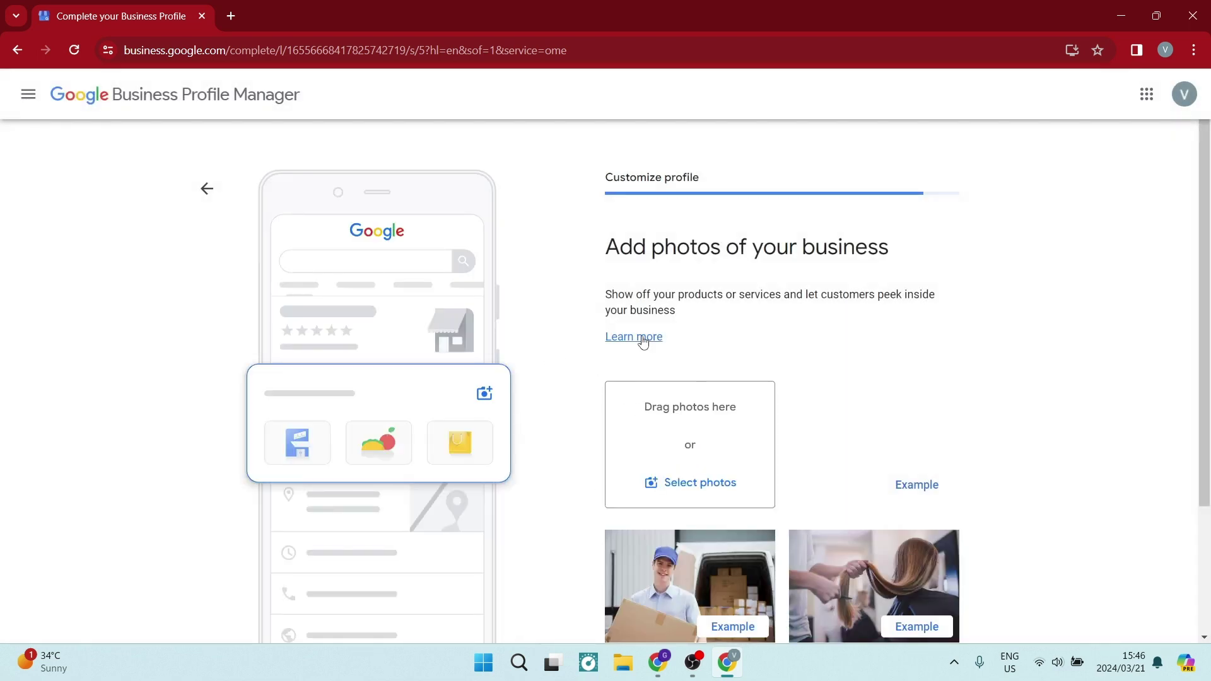
Step: Skip the Add photos step without uploading any images
scroll(699, 464, down, 1)
scroll(698, 459, down, 2)
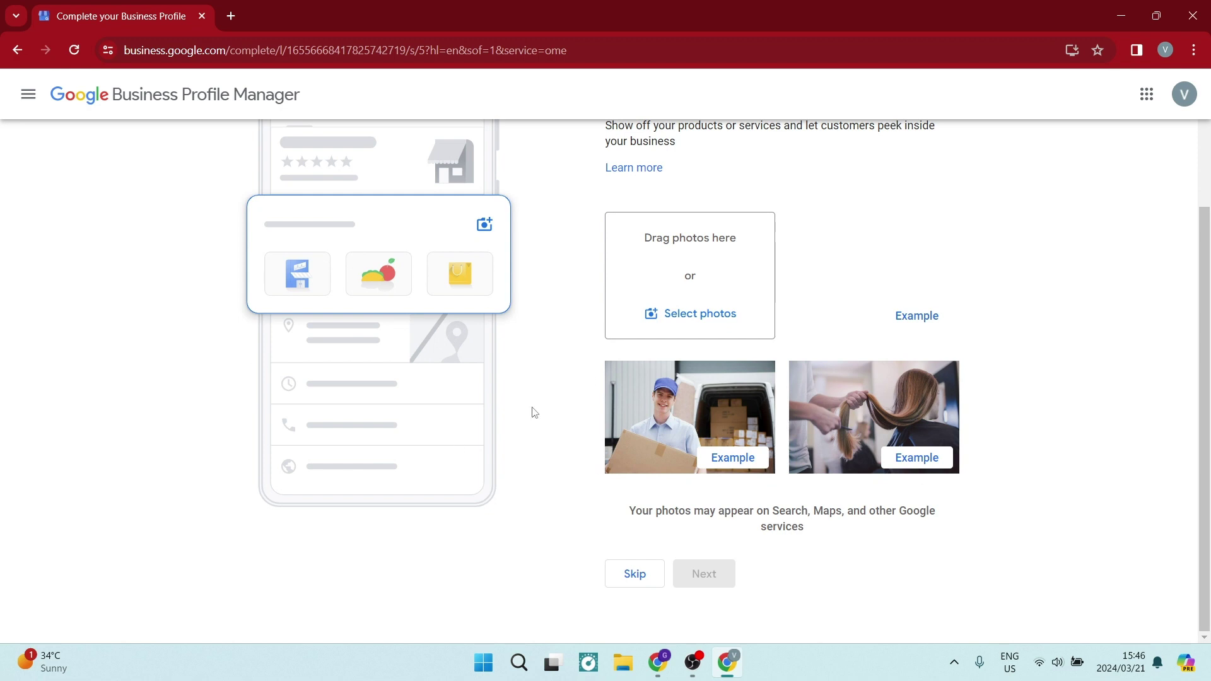
click(634, 573)
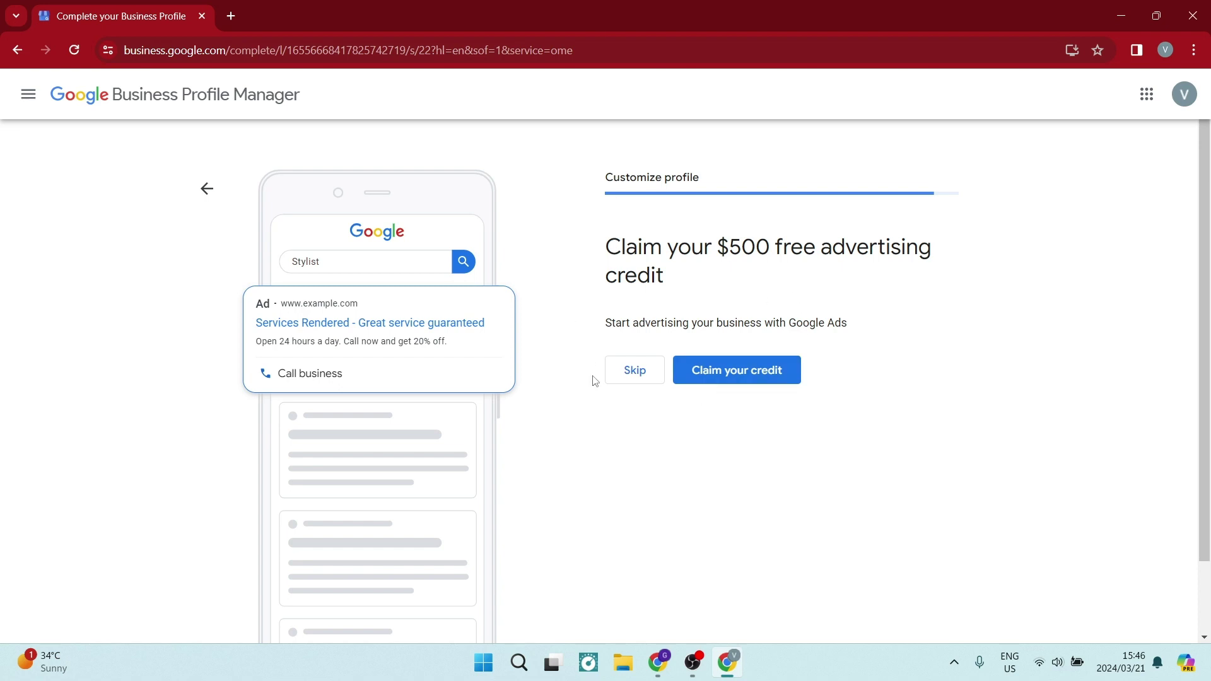
Step: Decline both the $500 advertising credit and the Google Workspace offer
click(611, 373)
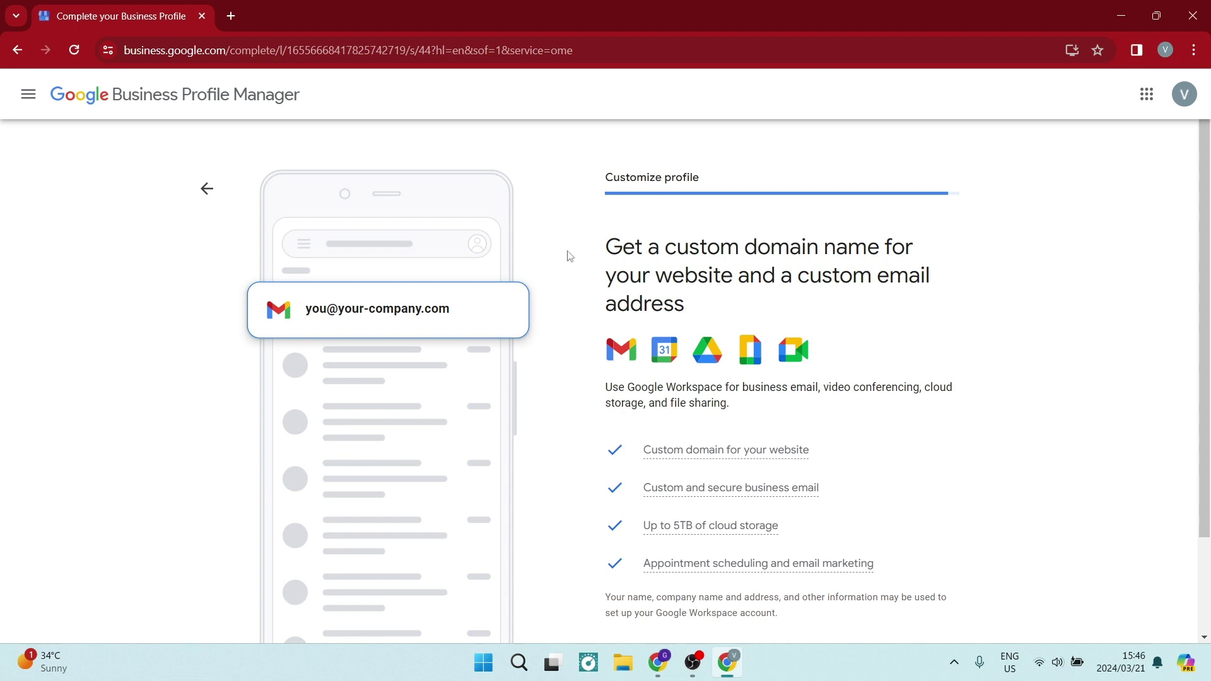
scroll(570, 256, down, 2)
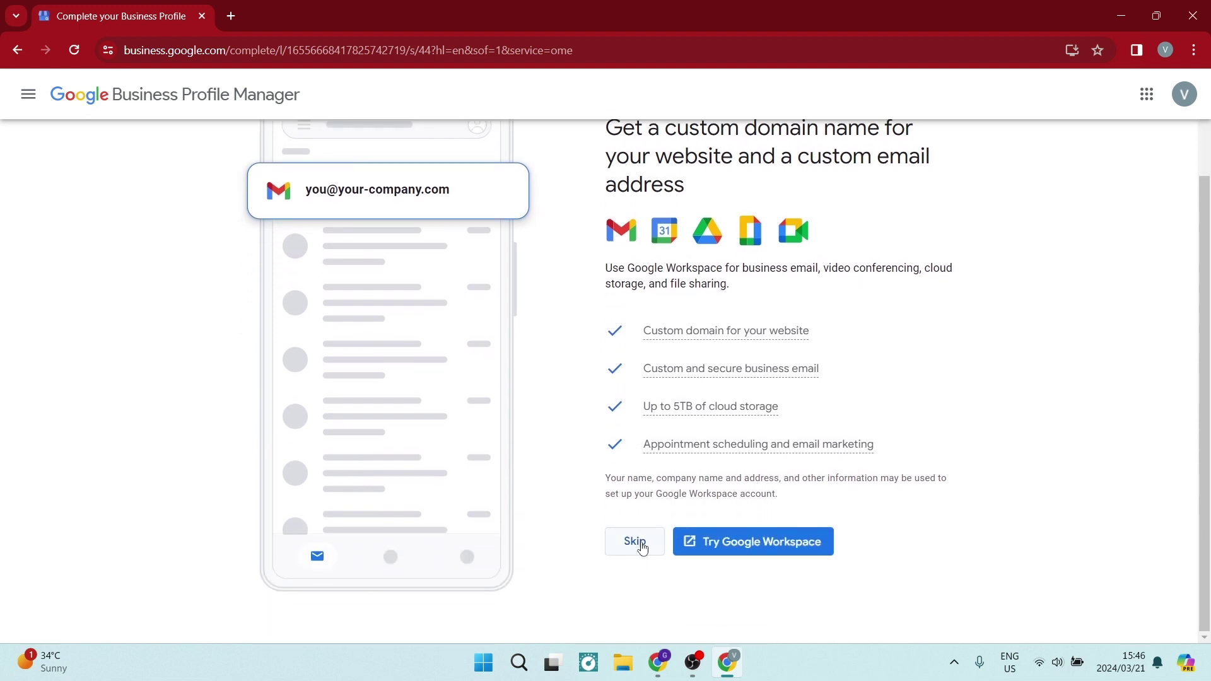
click(644, 547)
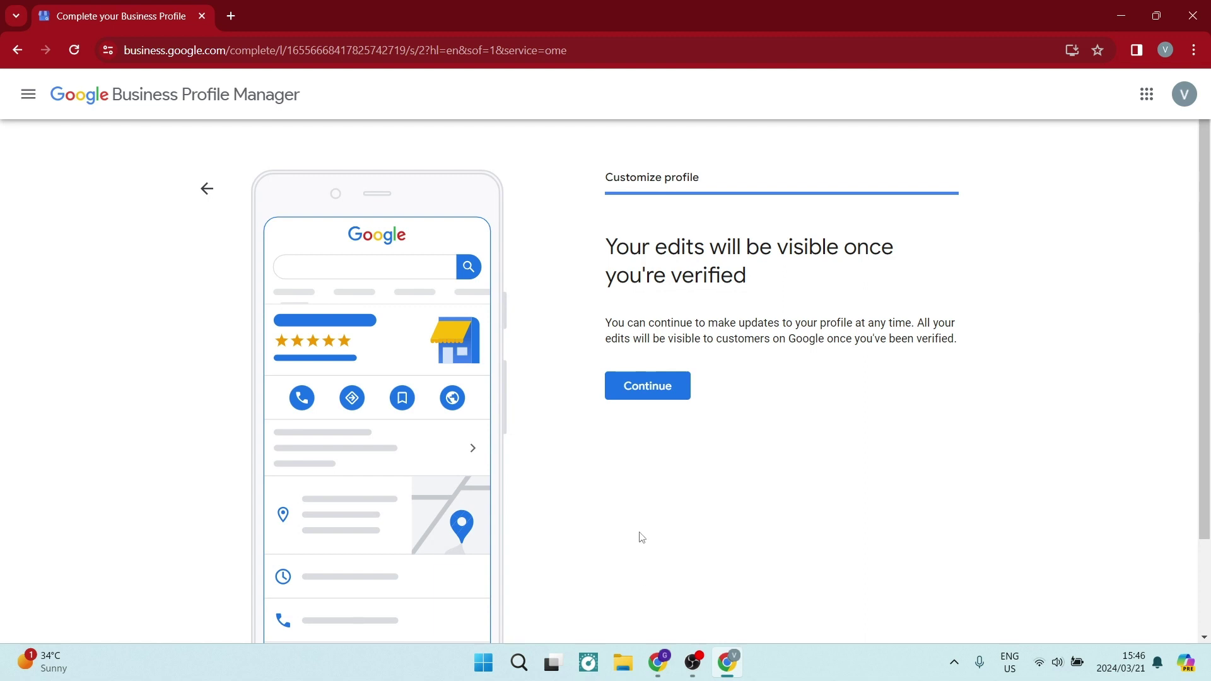
Step: Continue past the verification notice to view the business panel in Google Search
click(660, 394)
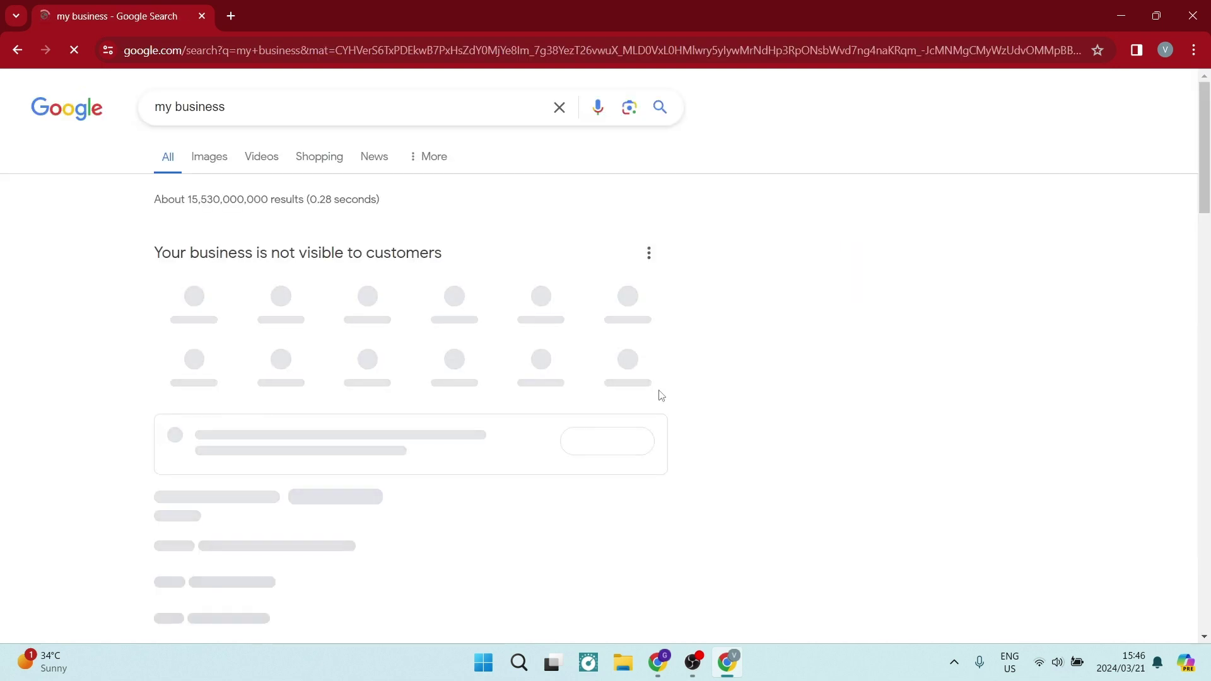